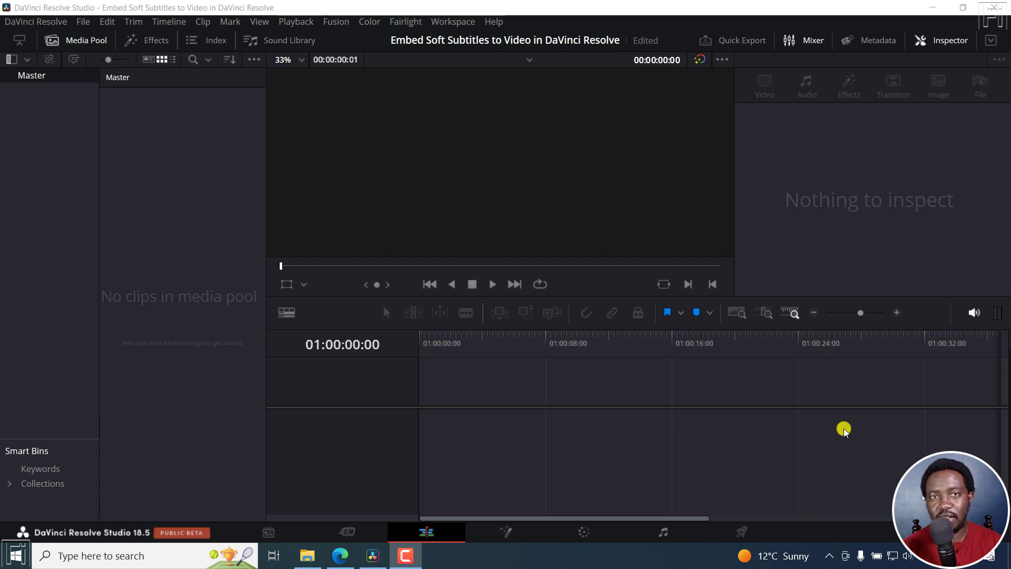
Step: Import the Camtasia tutorial MP4 into the Media Pool and match the project frame rate to it
left_click(308, 556)
left_click_drag(421, 355, 197, 232)
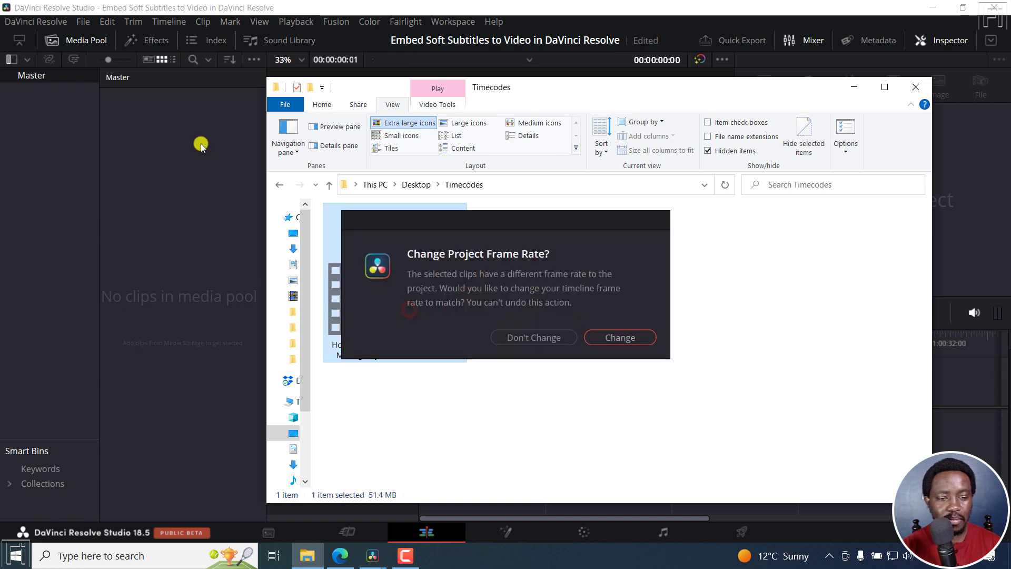
left_click(617, 337)
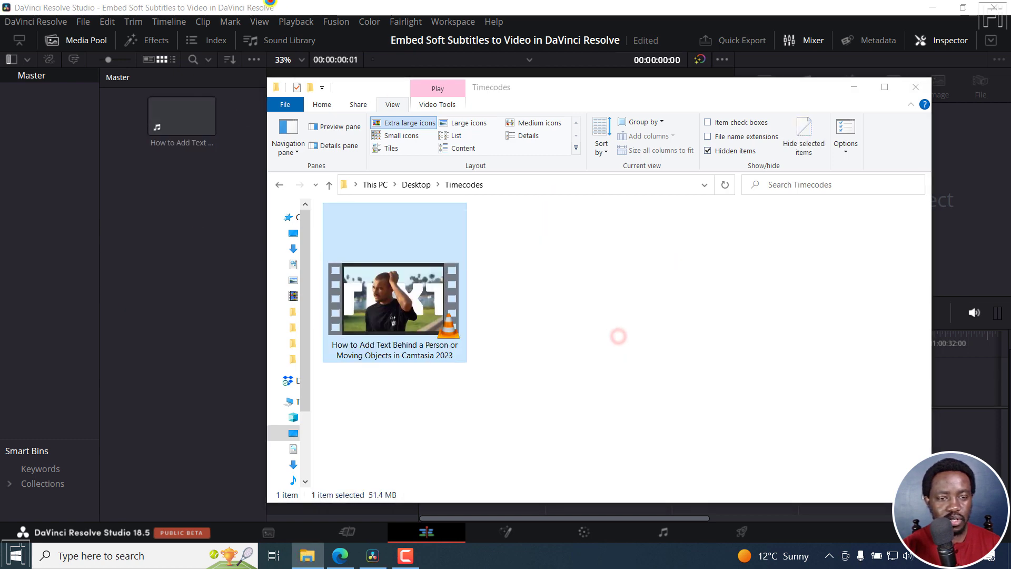
left_click(270, 5)
Step: Create Timeline 1 from the imported clip, fit it in view, and select its video and audio
left_click(180, 125)
right_click(179, 121)
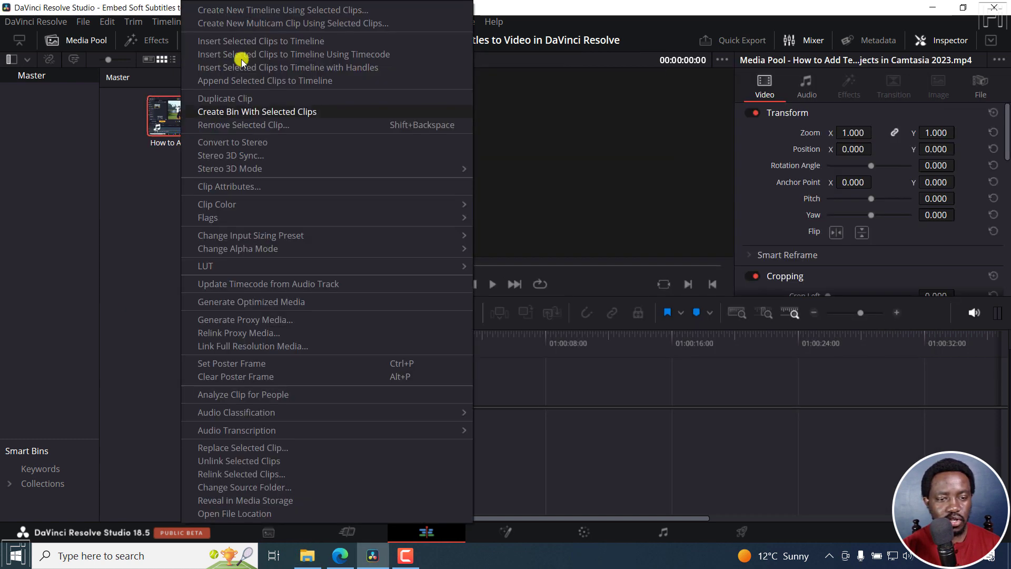
left_click(273, 11)
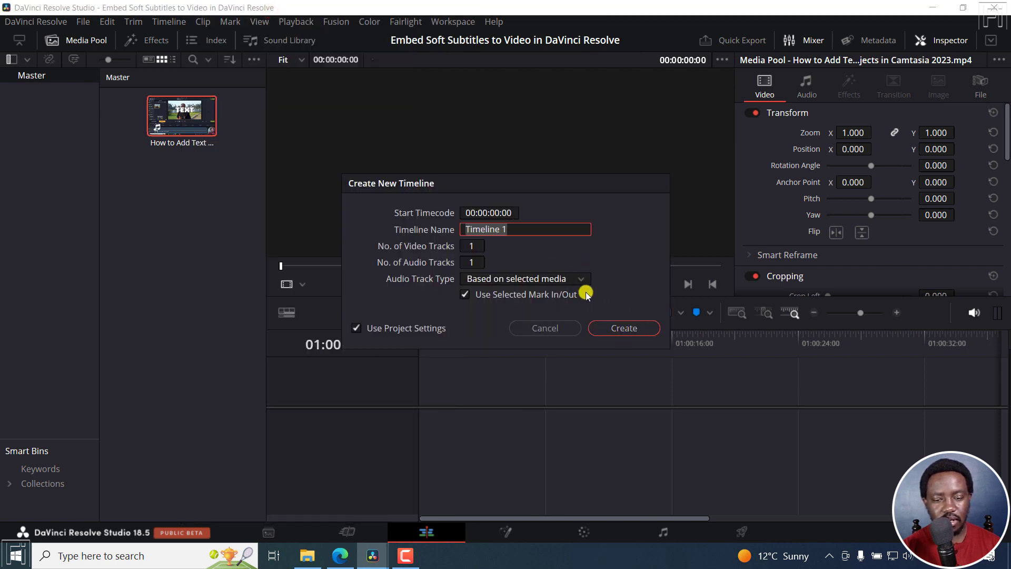
left_click(624, 327)
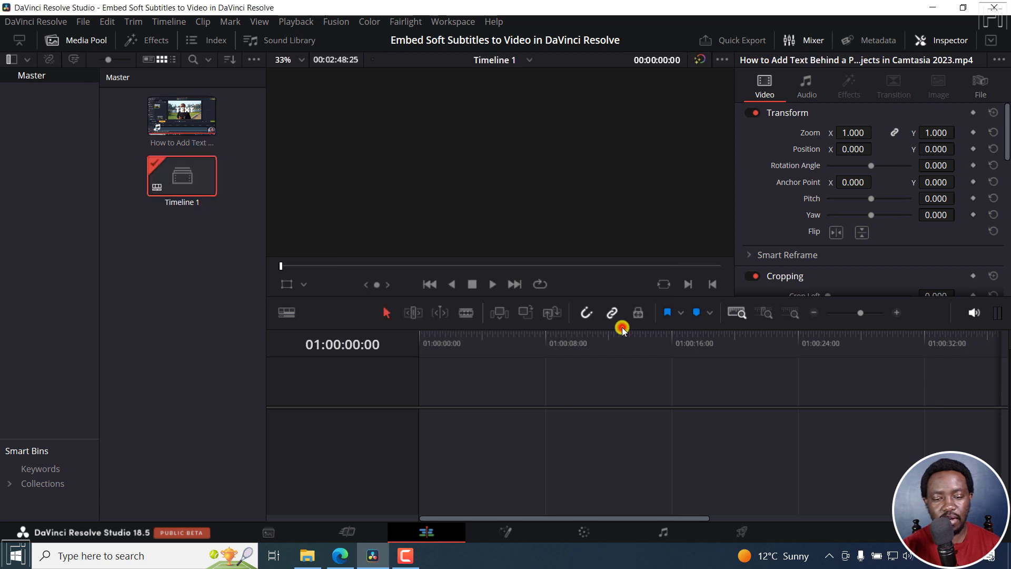
left_click(738, 313)
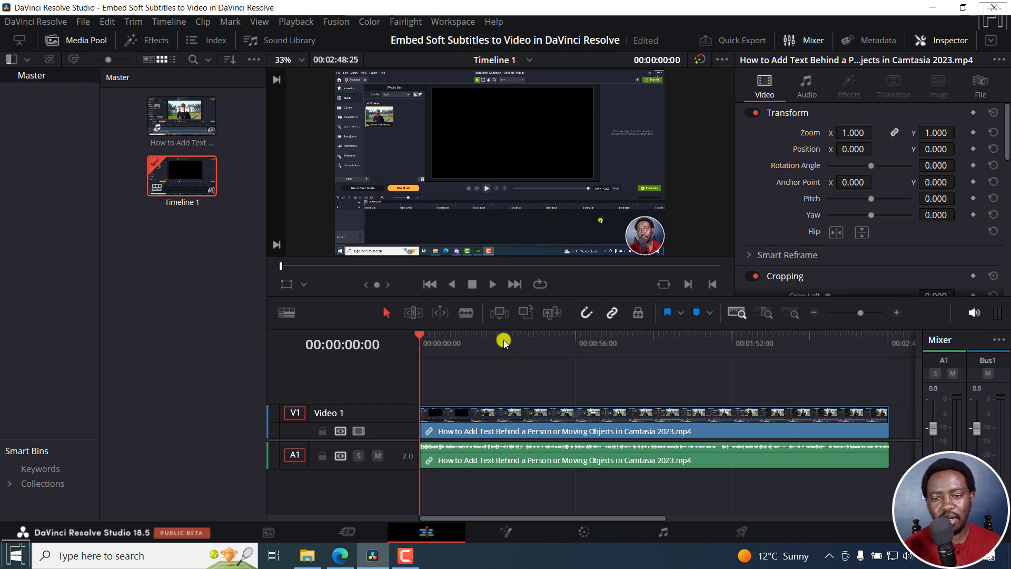
left_click(488, 420)
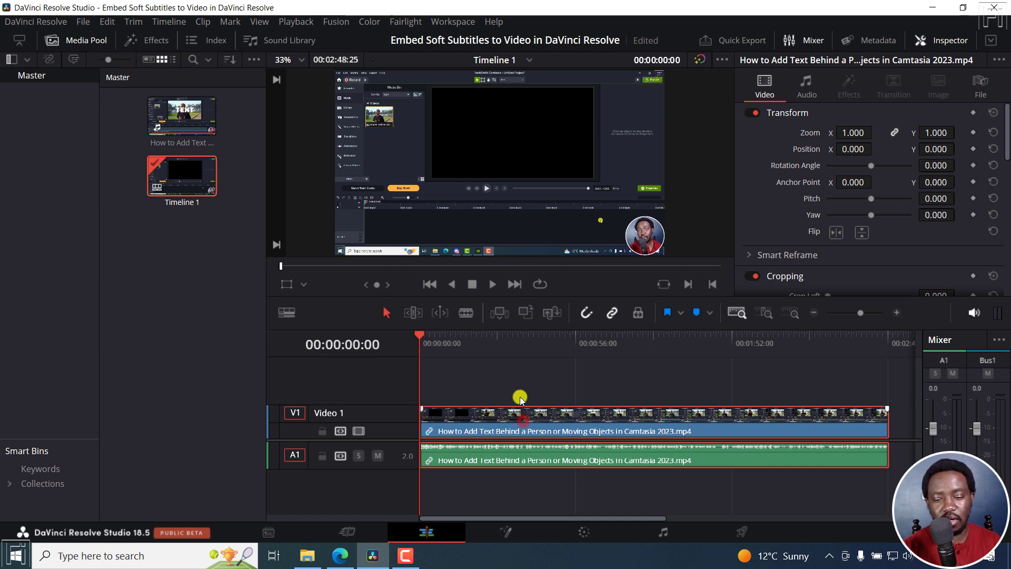
Step: Create subtitles from audio using Subtitle Default, 37 characters maximum per line, and Double lines
left_click(169, 22)
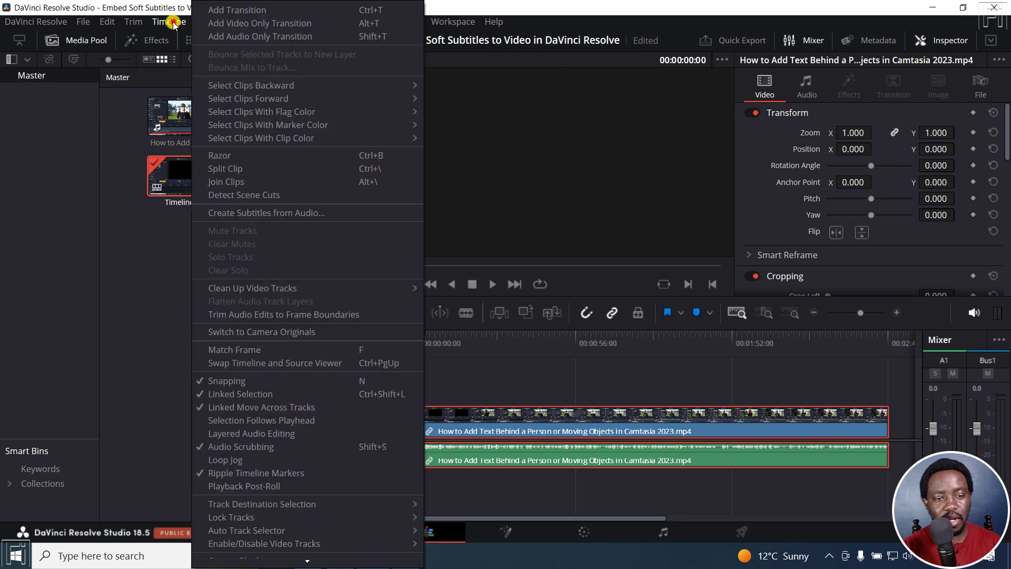
left_click(261, 212)
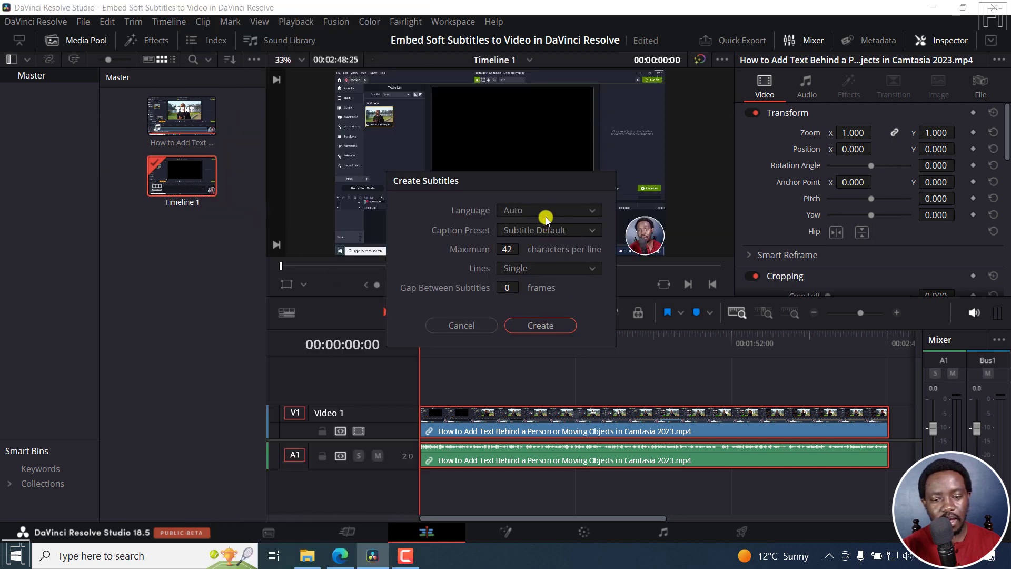
left_click(601, 231)
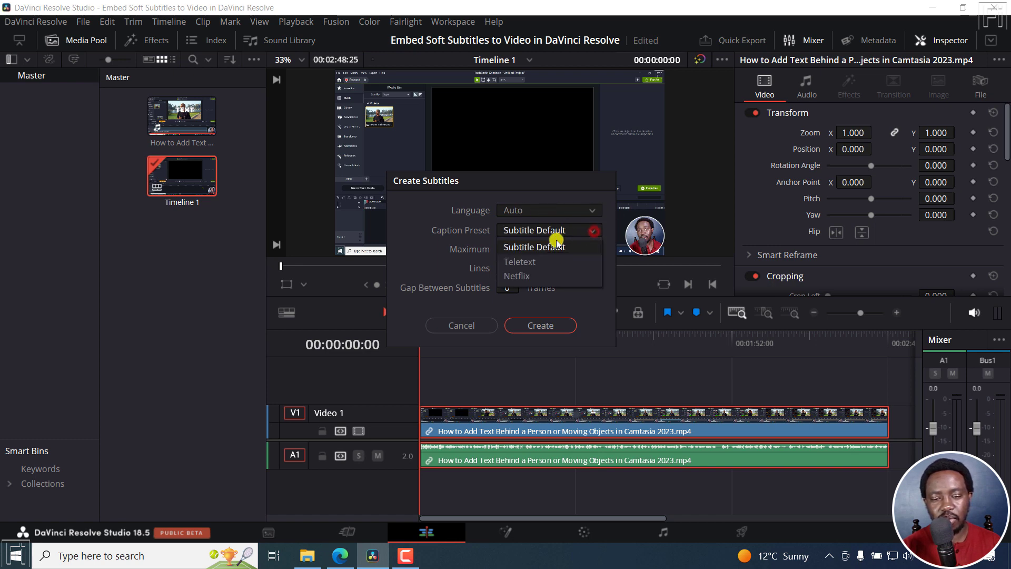
left_click(464, 224)
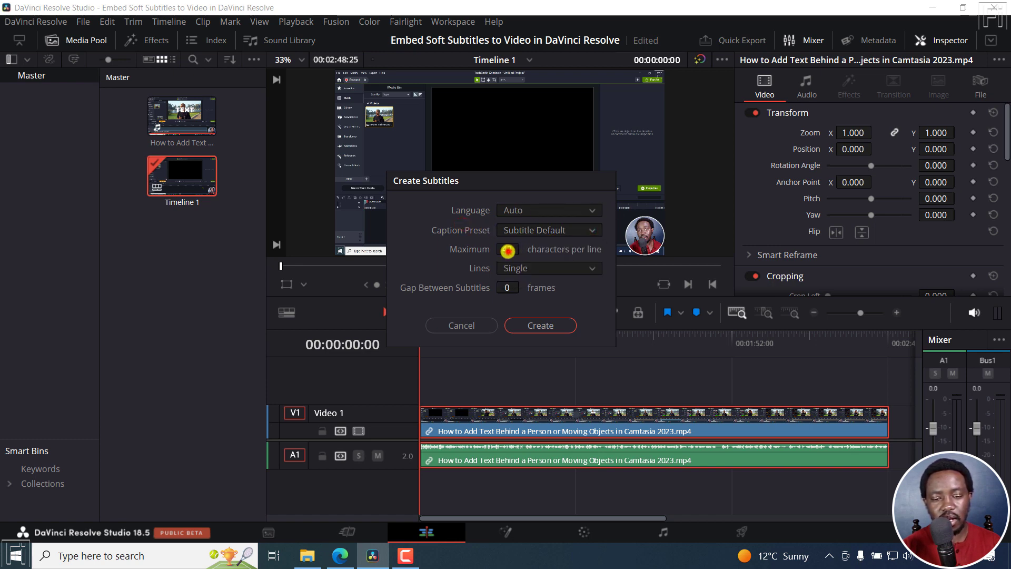
left_click(507, 251)
type("39")
scroll(507, 251, "down", 2)
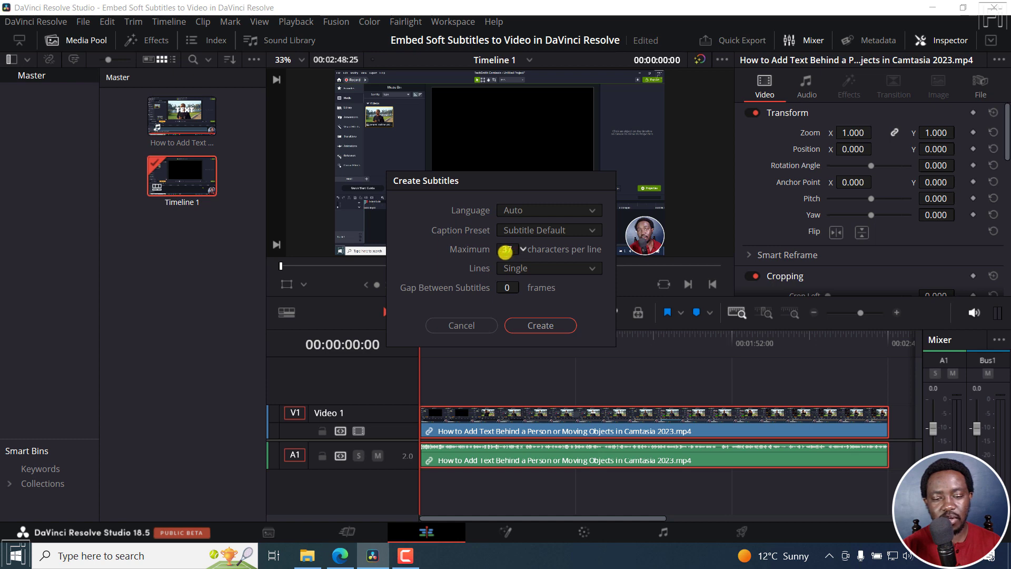
left_click(585, 273)
left_click(533, 300)
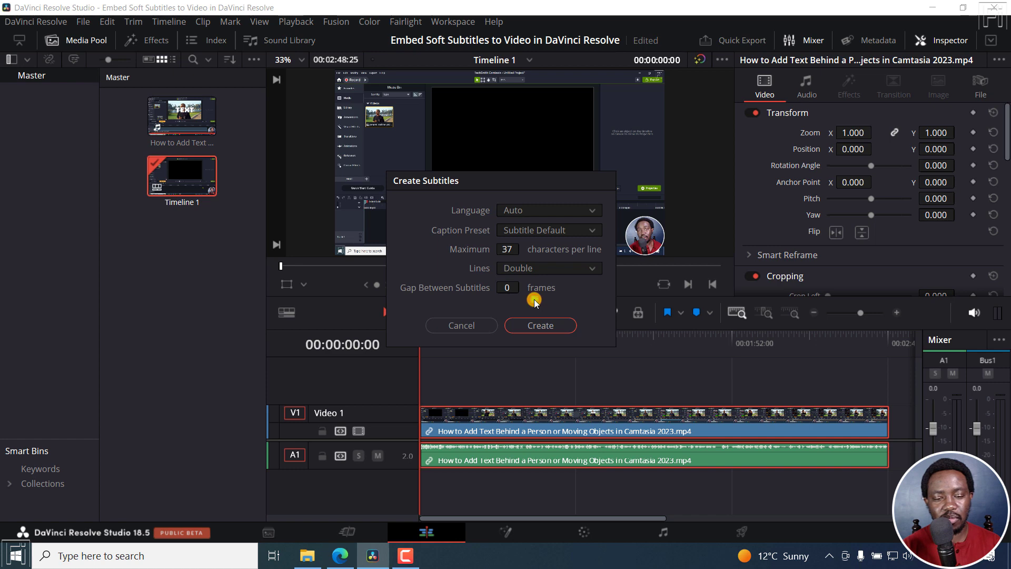
left_click(549, 326)
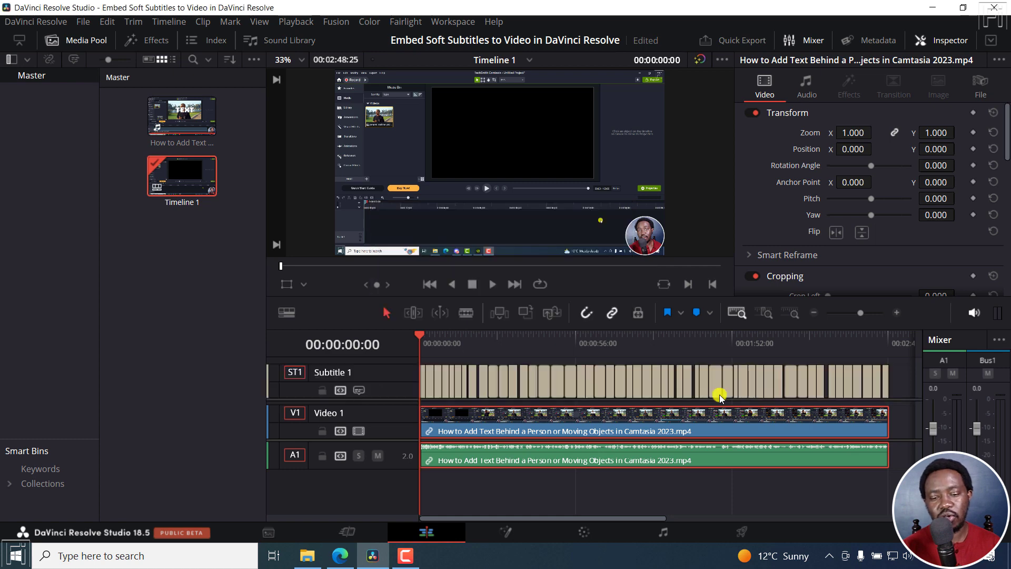
Step: Zoom into the timeline and play the opening to check the generated captions
left_click(896, 313)
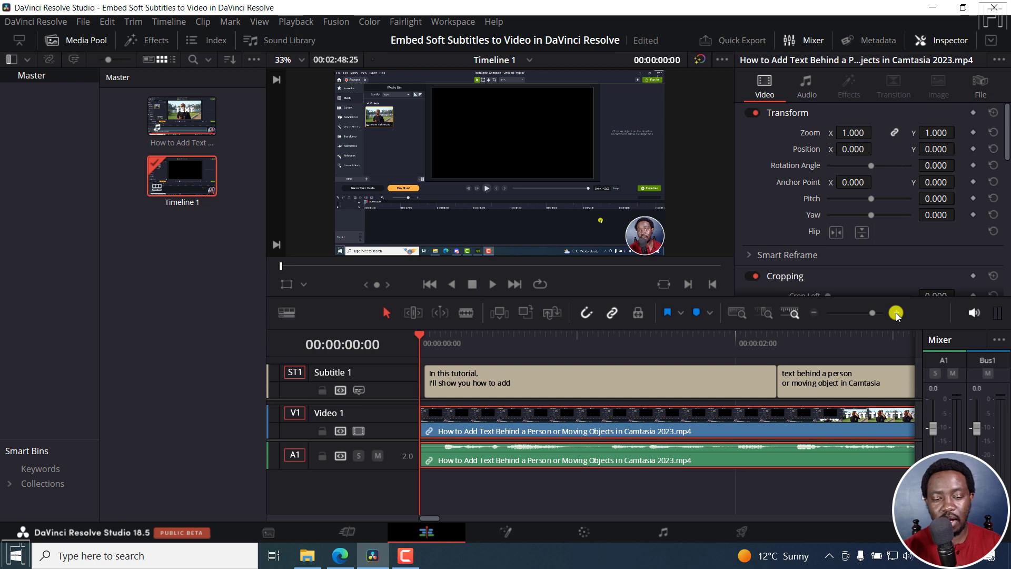
key("space")
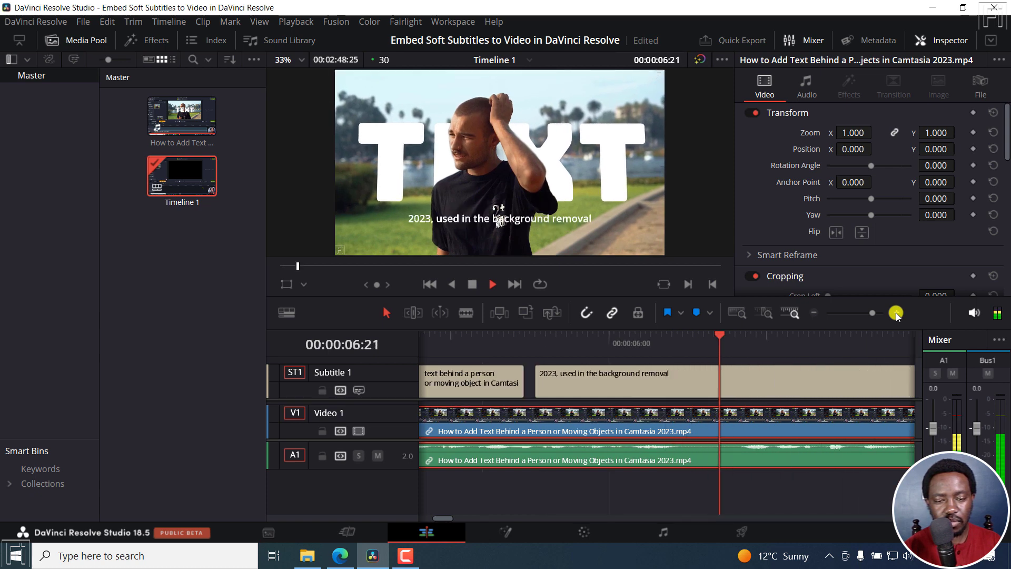
key("space")
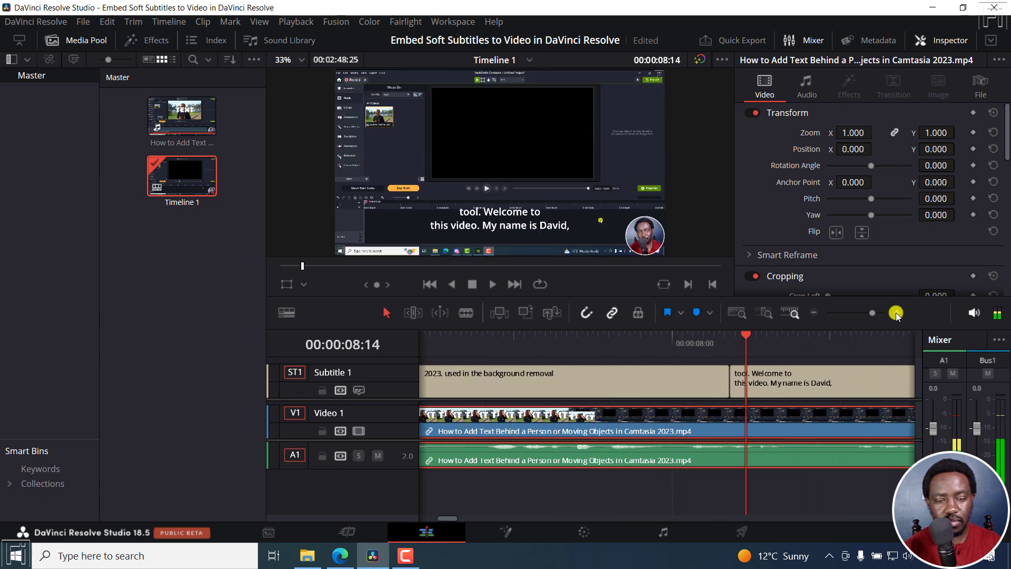
Step: Change 'used' to 'using' in the background-removal caption and replay that section
left_click(531, 384)
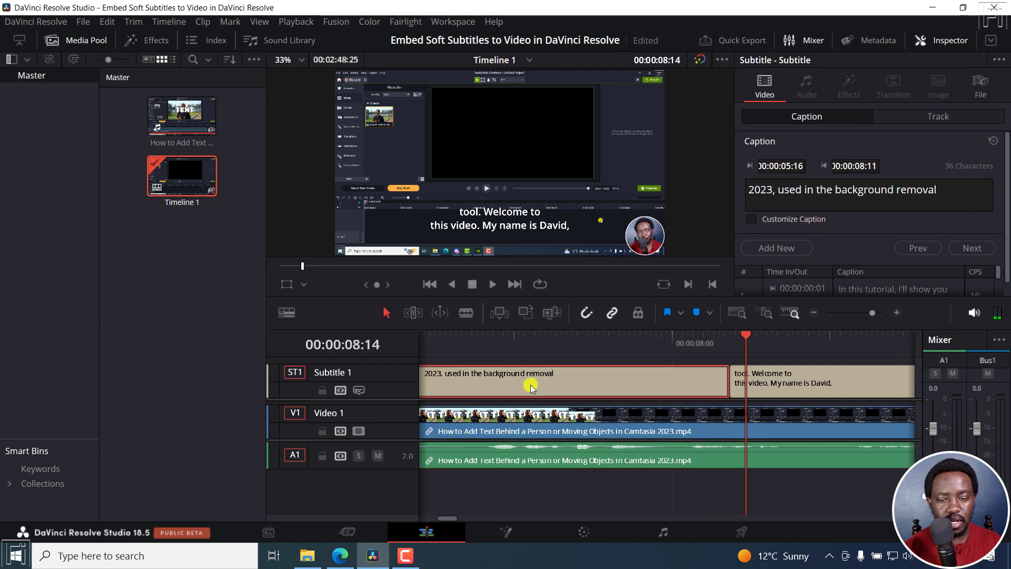
left_click_drag(801, 189, 791, 194)
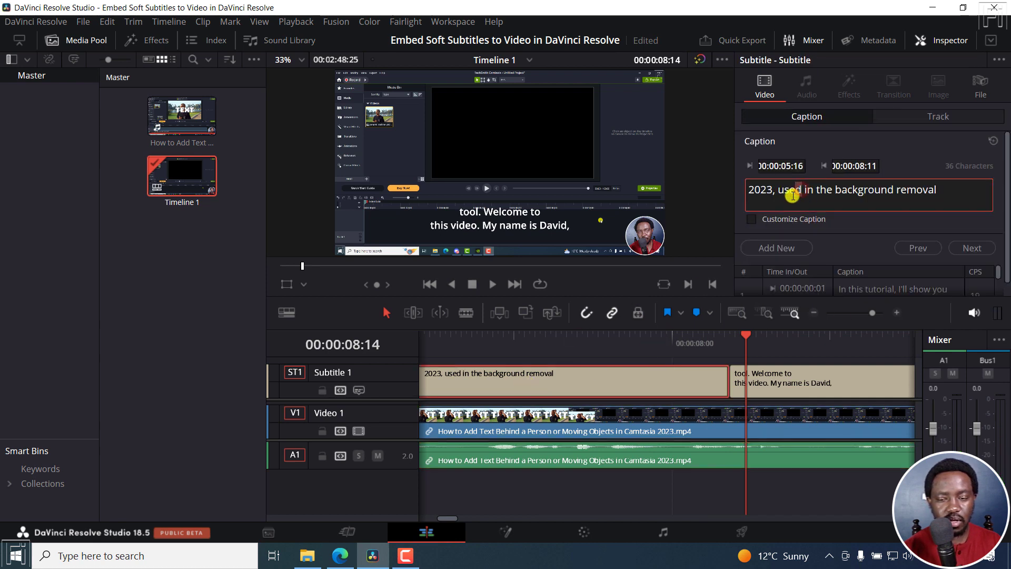
type("inh")
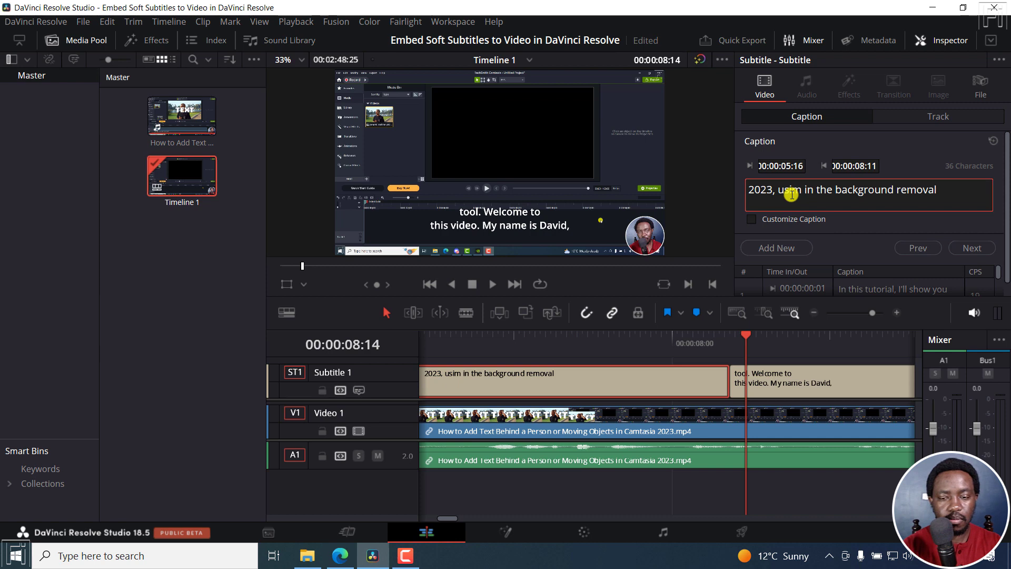
key("BackSpace")
type("g")
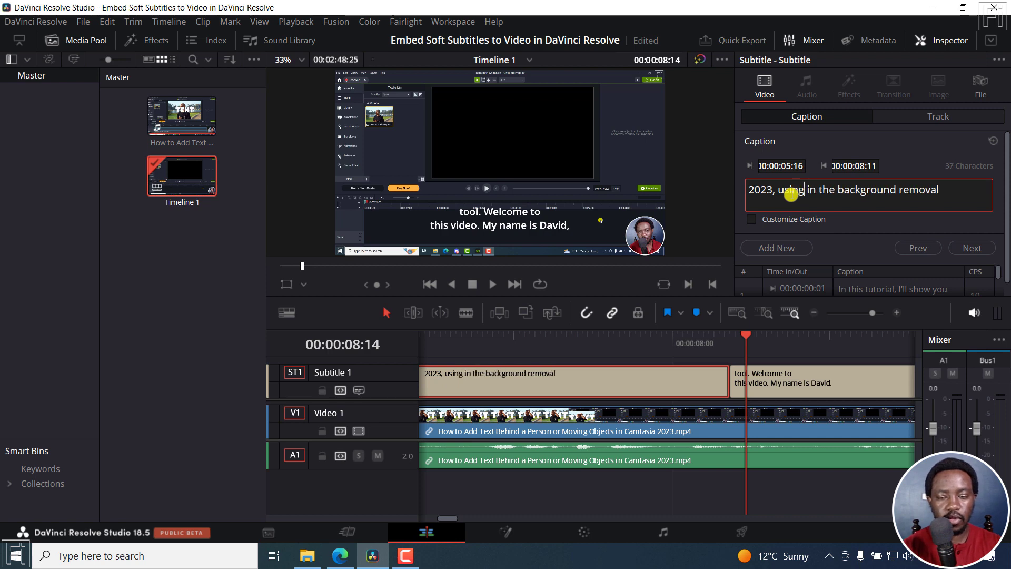
left_click(697, 340)
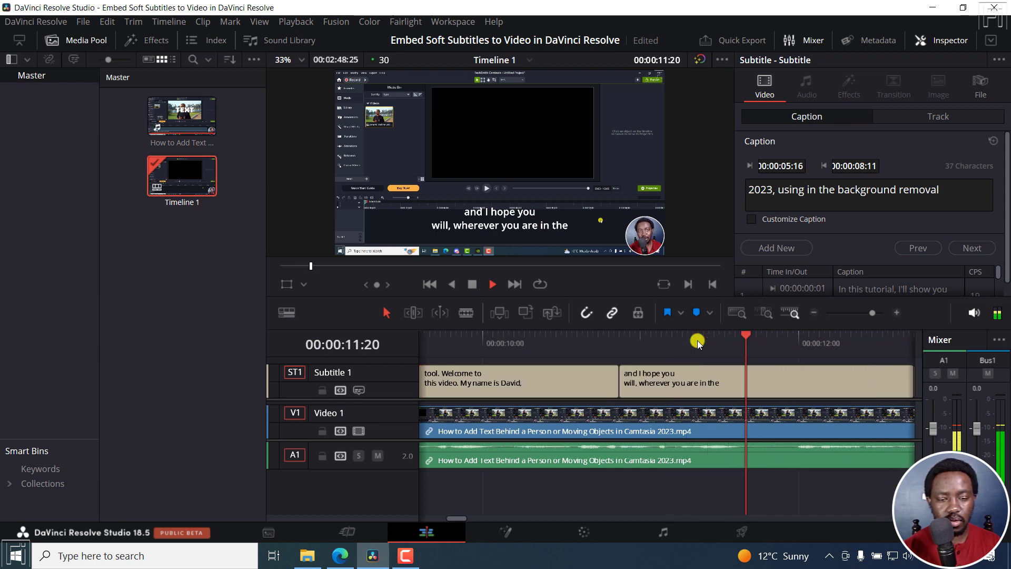
Step: Stop playback and zoom the timeline to full extent to show every subtitle clip
key("space")
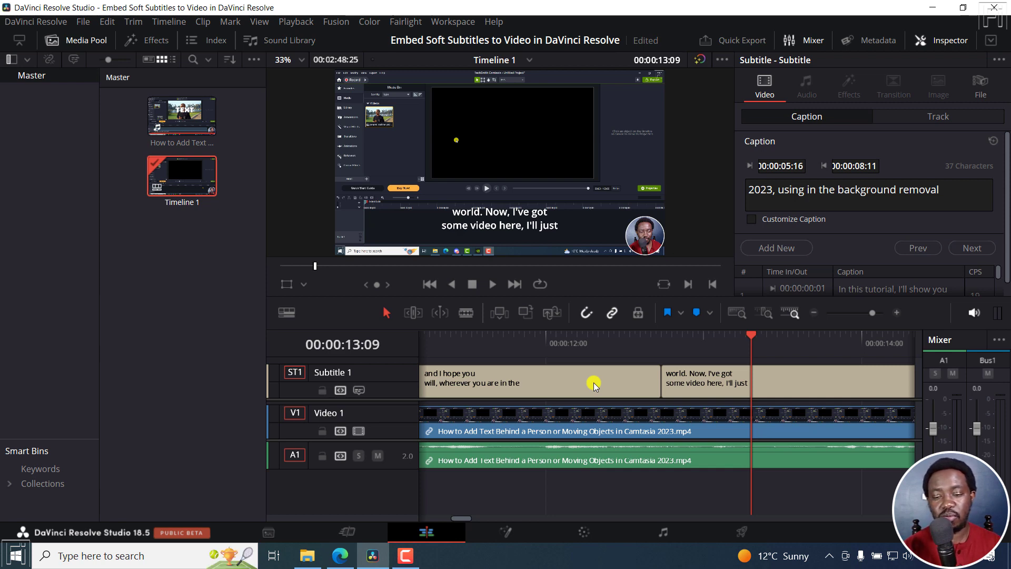
left_click(741, 309)
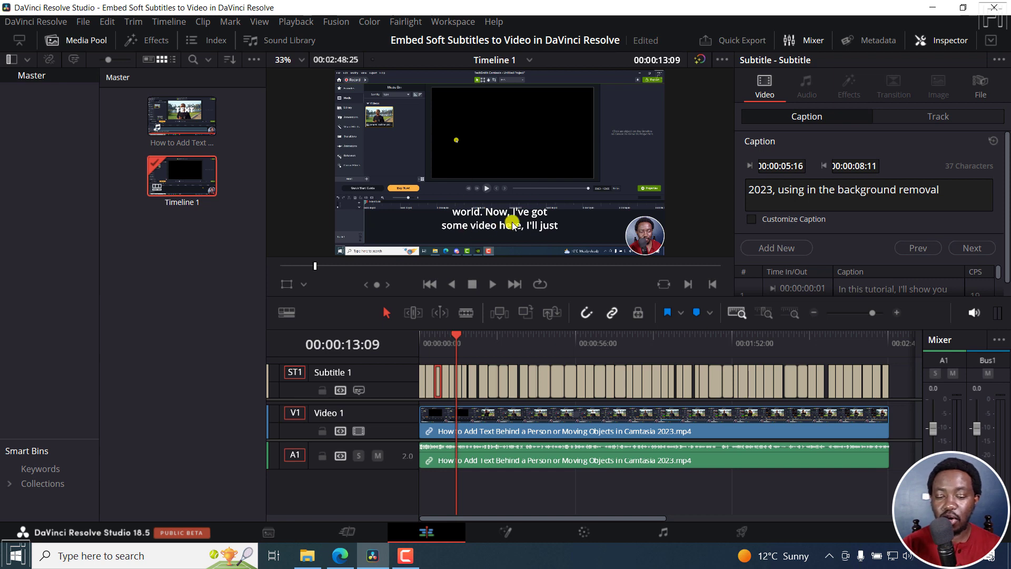
Step: On the Deliver page, name the render 'Embeded soft subtitles' and set the format to MP4
left_click(744, 531)
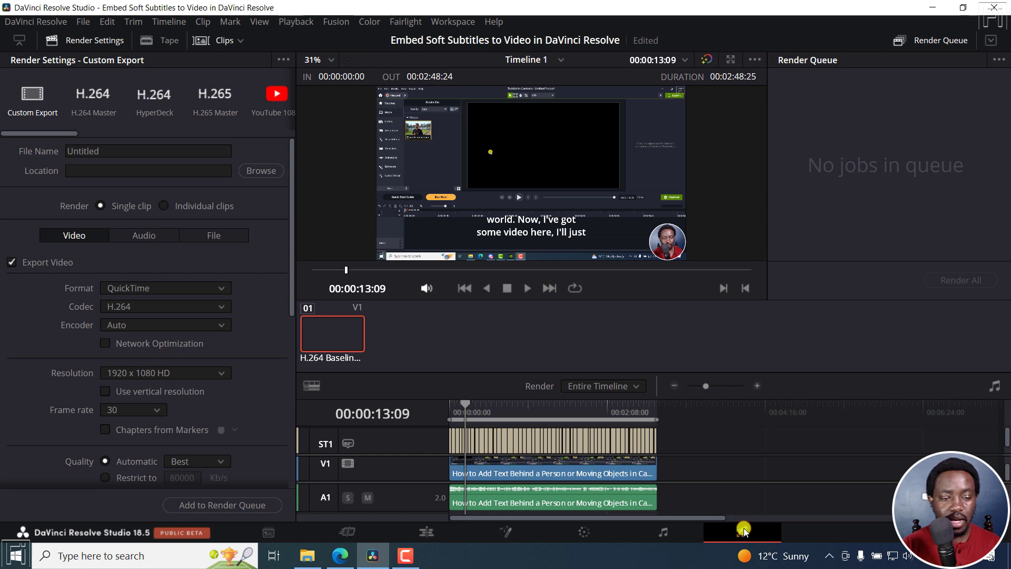
left_click_drag(127, 154, 57, 153)
type("Embede")
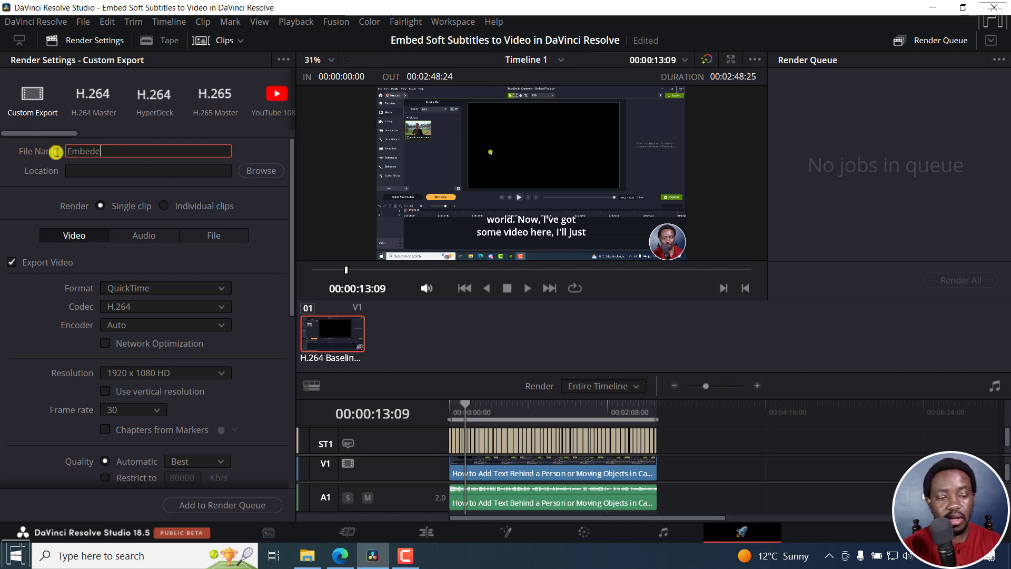
type("d soft subtitles")
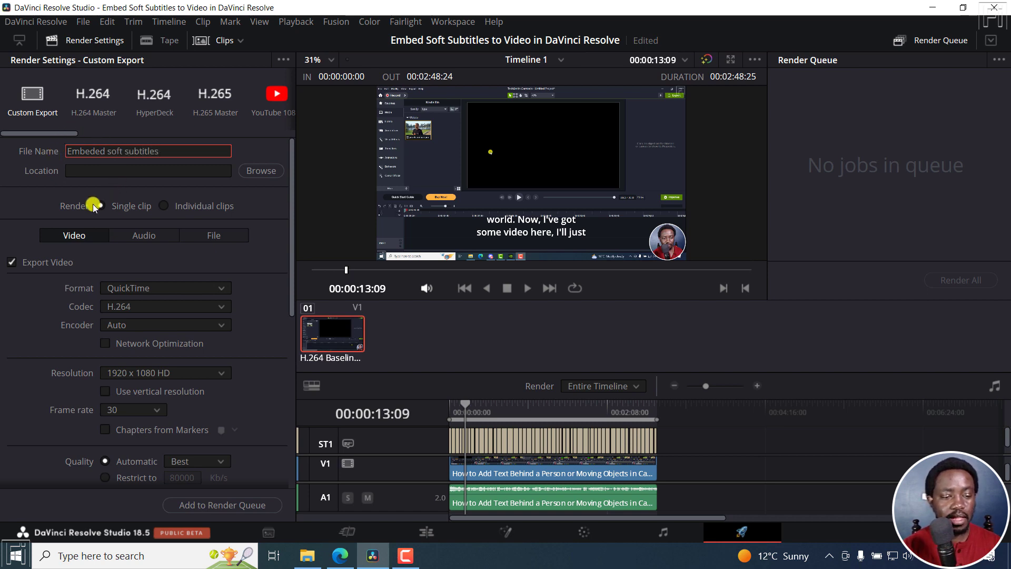
left_click(167, 286)
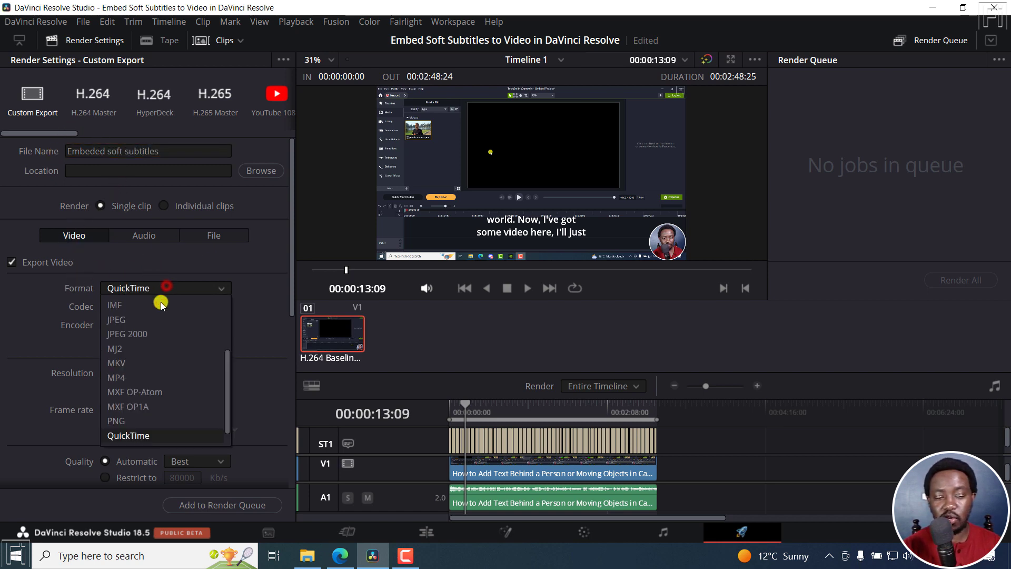
left_click(132, 378)
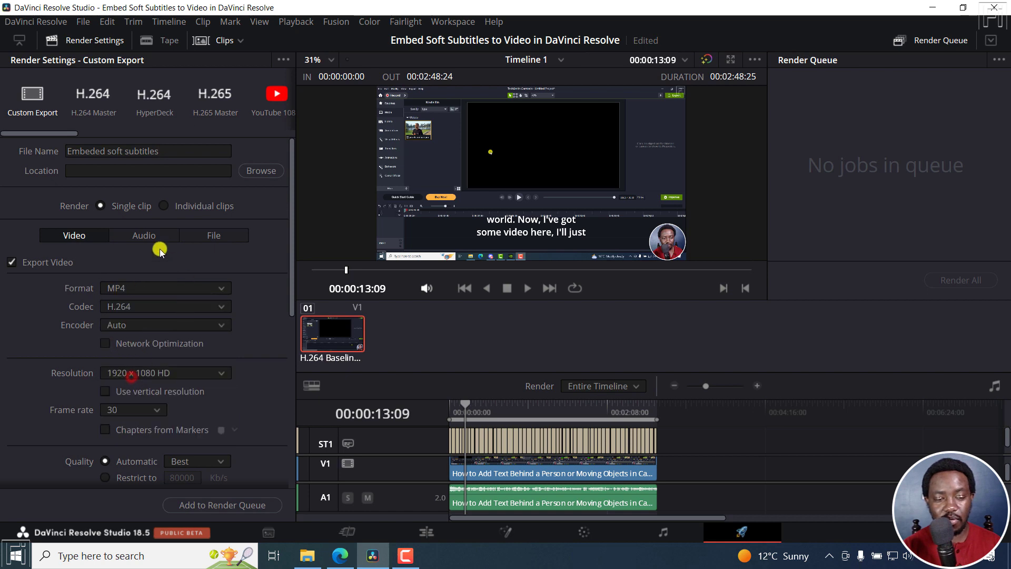
left_click_drag(292, 228, 283, 342)
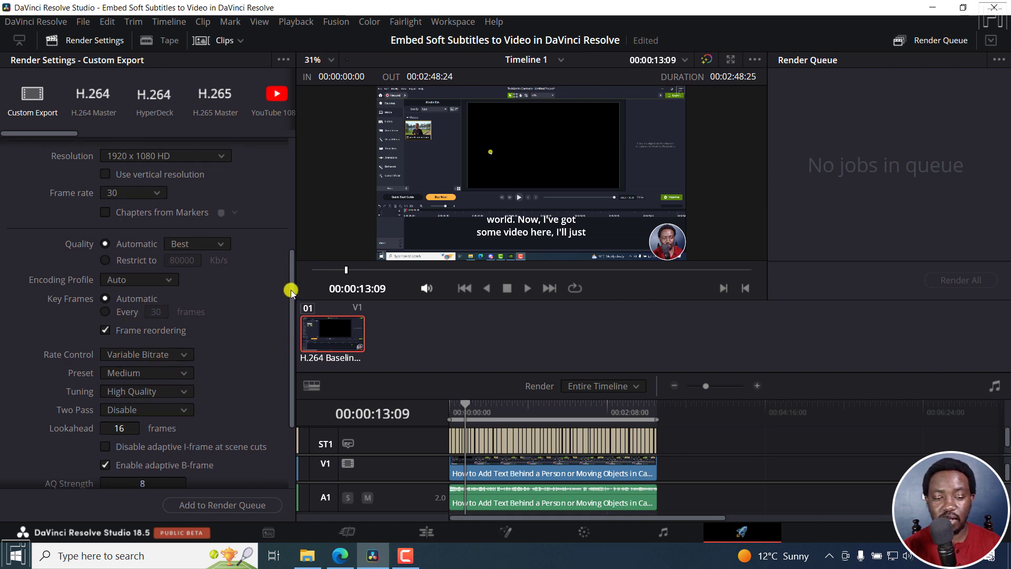
Step: Enable Export Subtitle with format As embedded captions and codec Text
left_click_drag(291, 290, 288, 343)
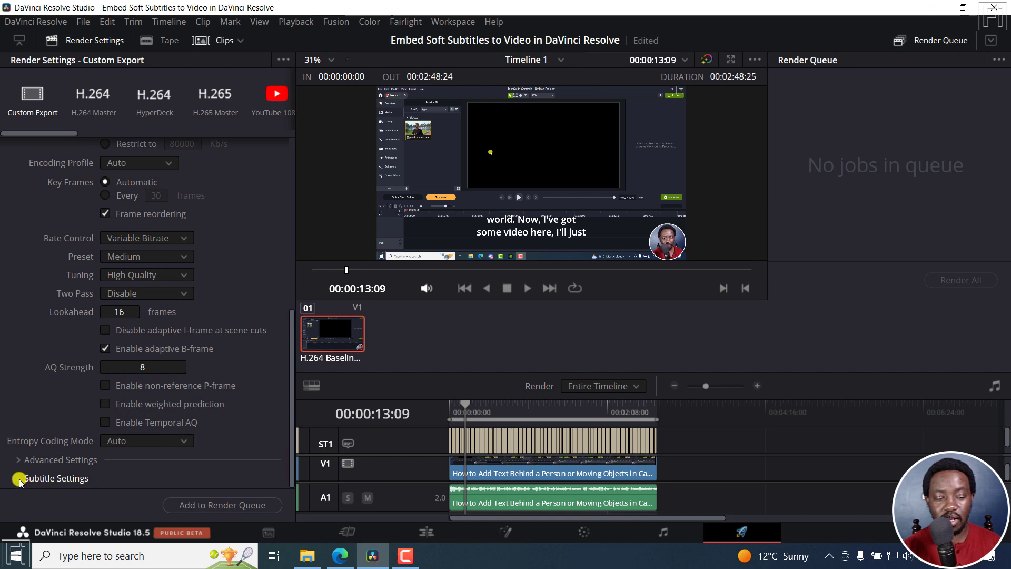
left_click(18, 479)
left_click_drag(292, 299, 289, 379)
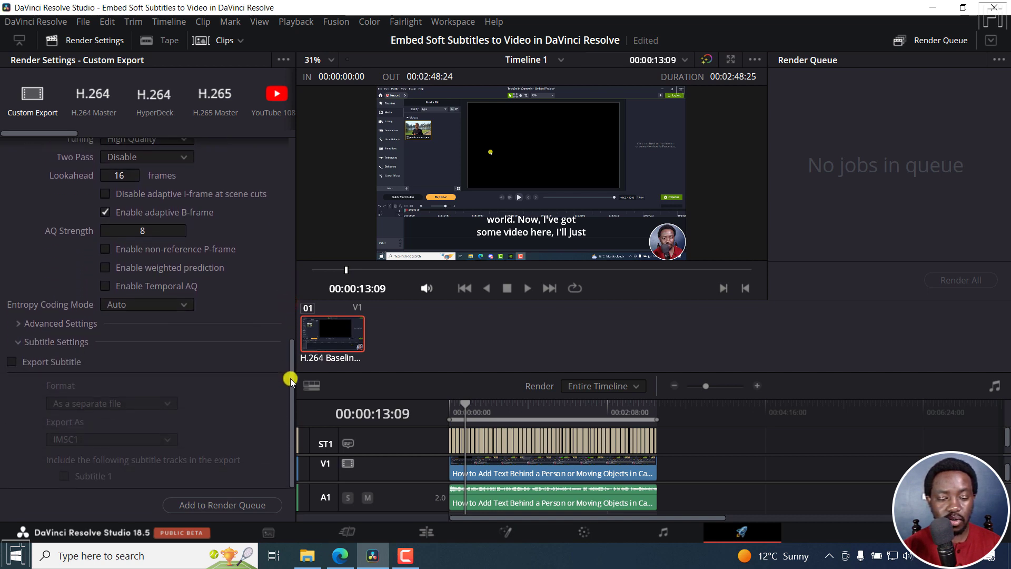
left_click(11, 362)
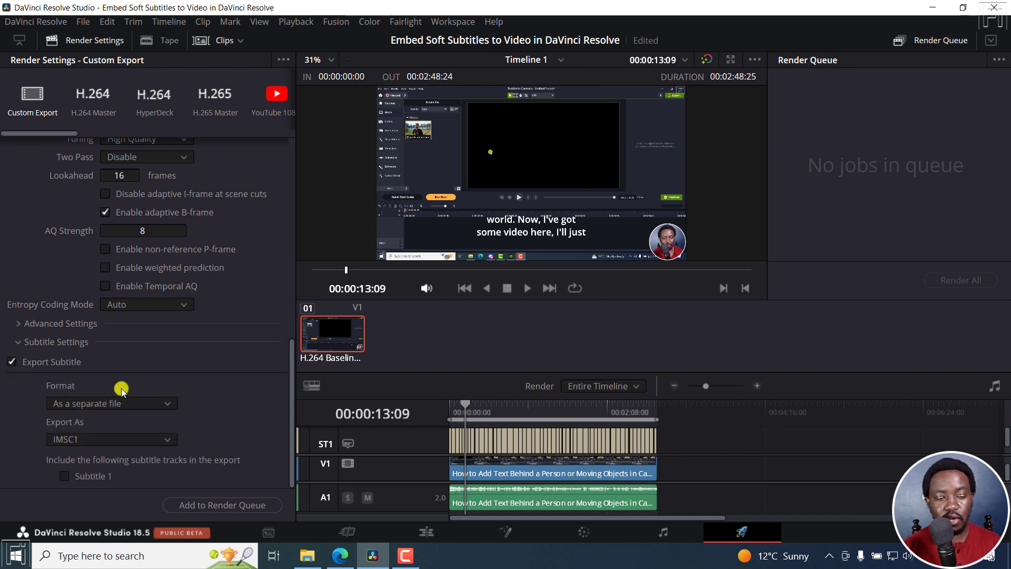
left_click(172, 404)
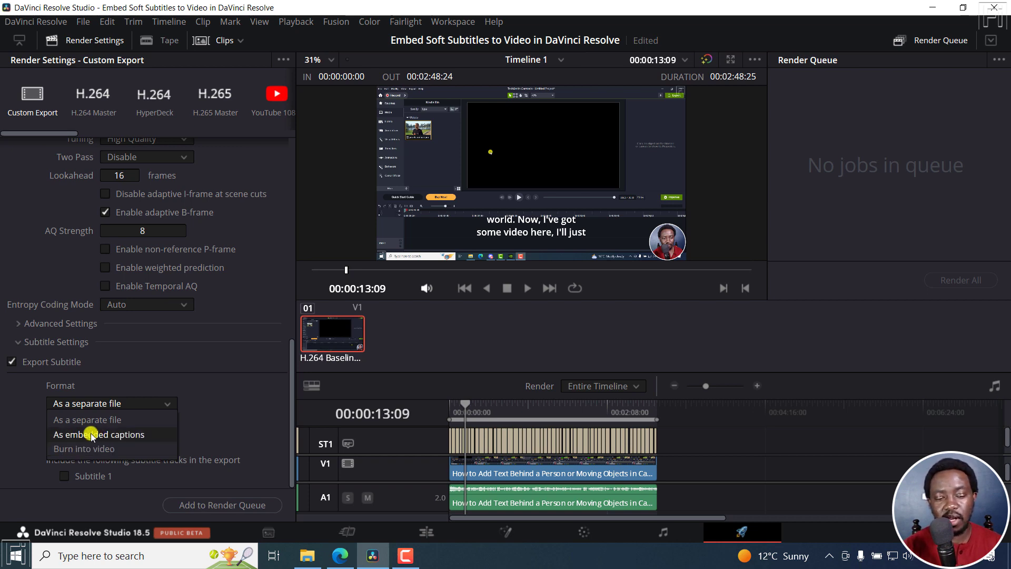
left_click(69, 434)
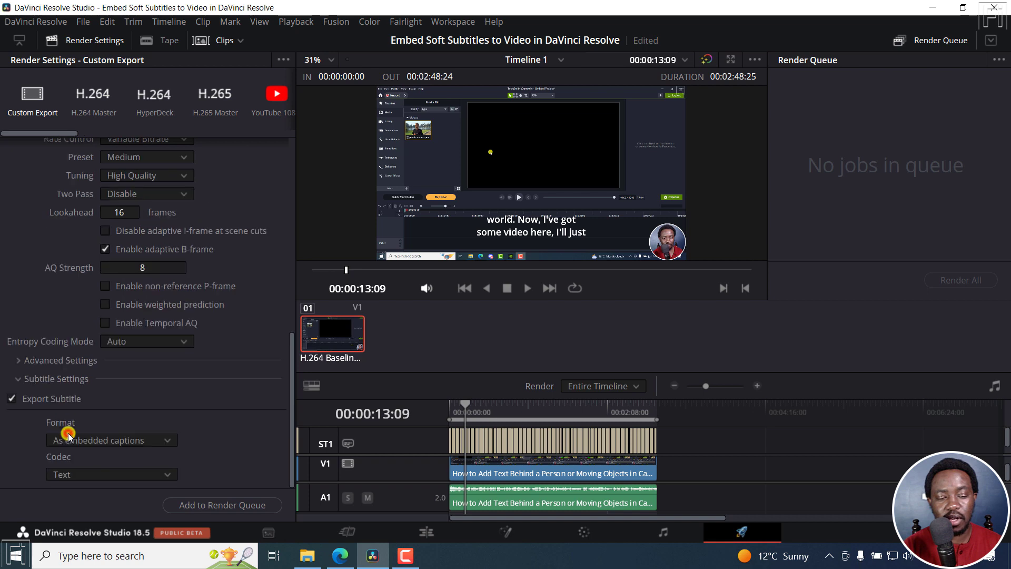
left_click(291, 371)
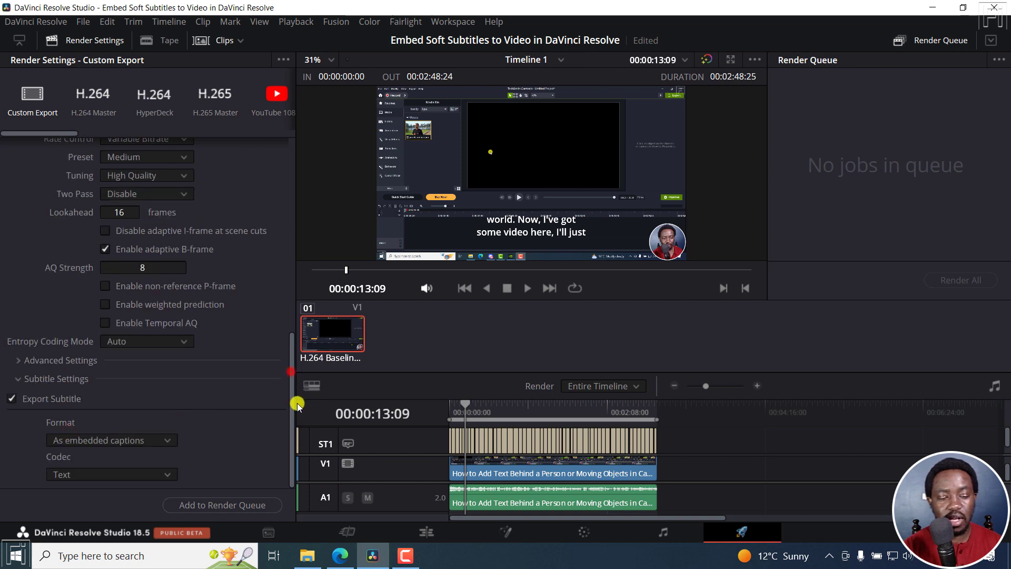
left_click(167, 473)
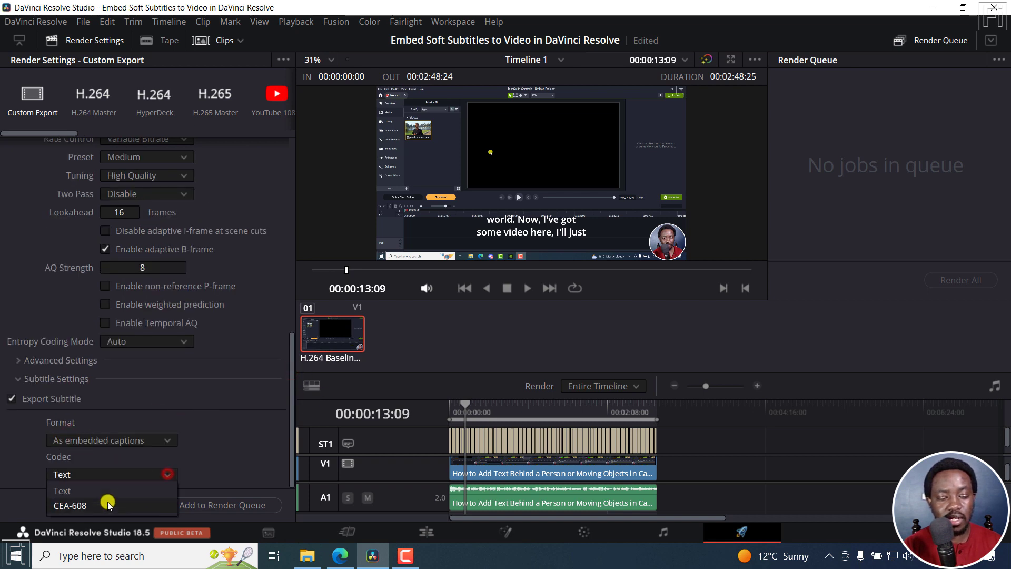
left_click(241, 462)
left_click(240, 463)
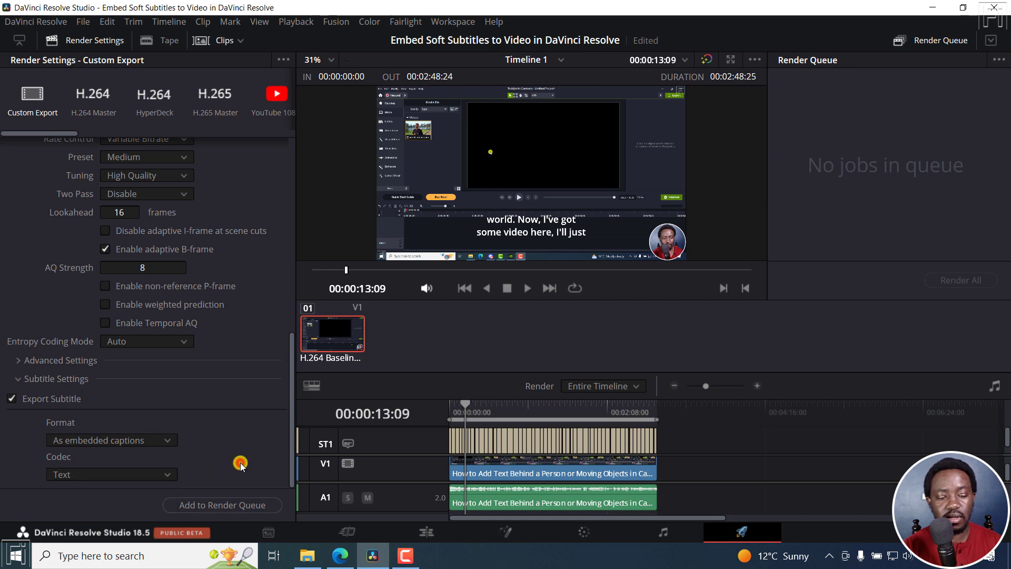
Step: Queue the job, save it to the Videos folder, and render Embeded soft subtitles.mp4
left_click(229, 504)
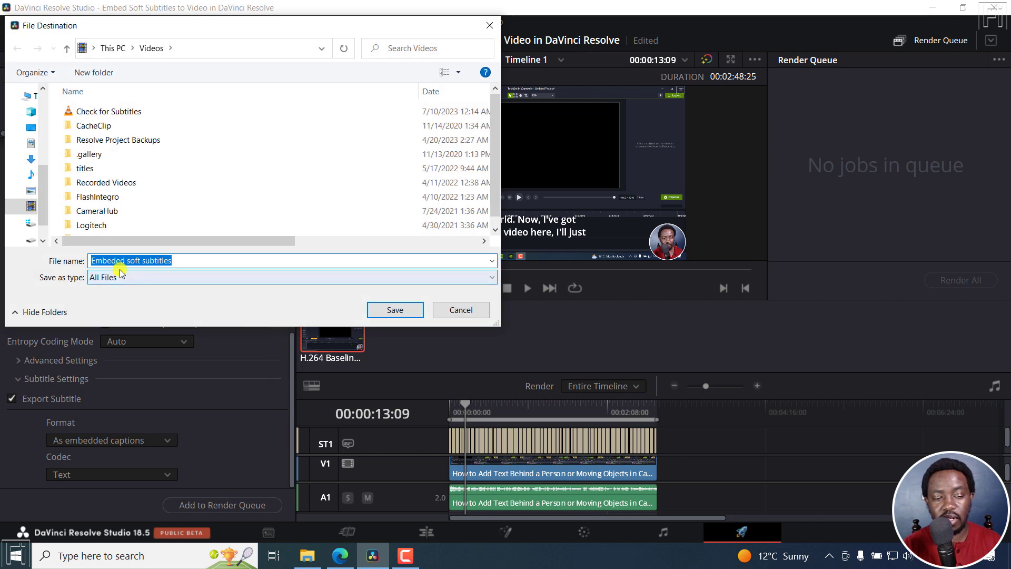
left_click(395, 310)
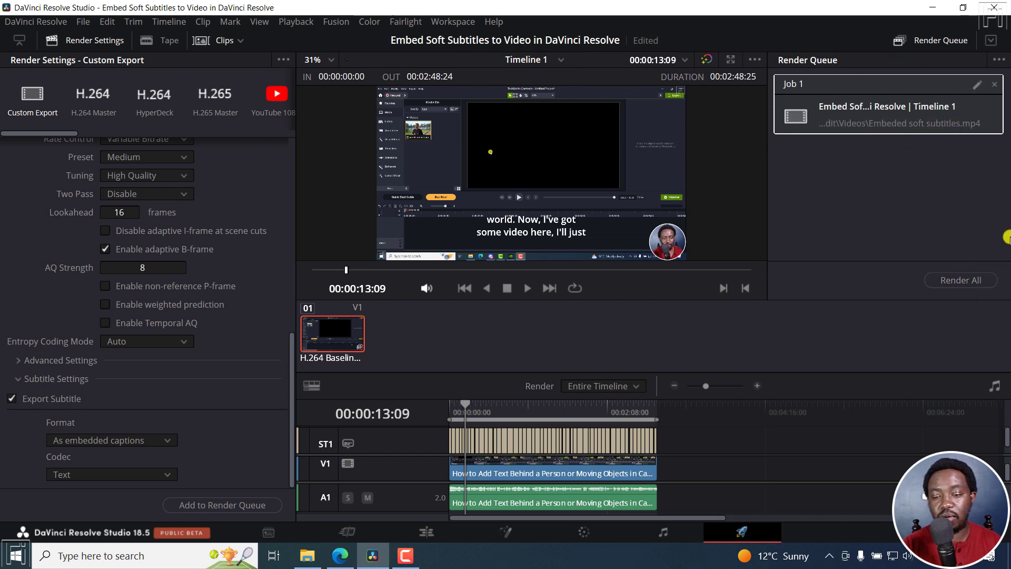
left_click(955, 281)
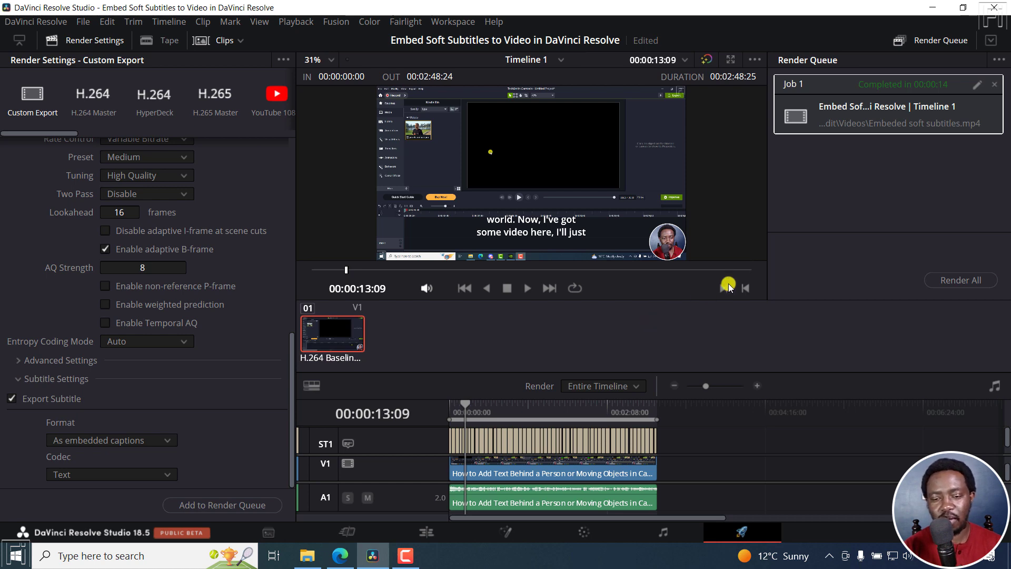
Step: Open the rendered Embeded soft subtitles.mp4 from its Videos folder in VLC
right_click(933, 115)
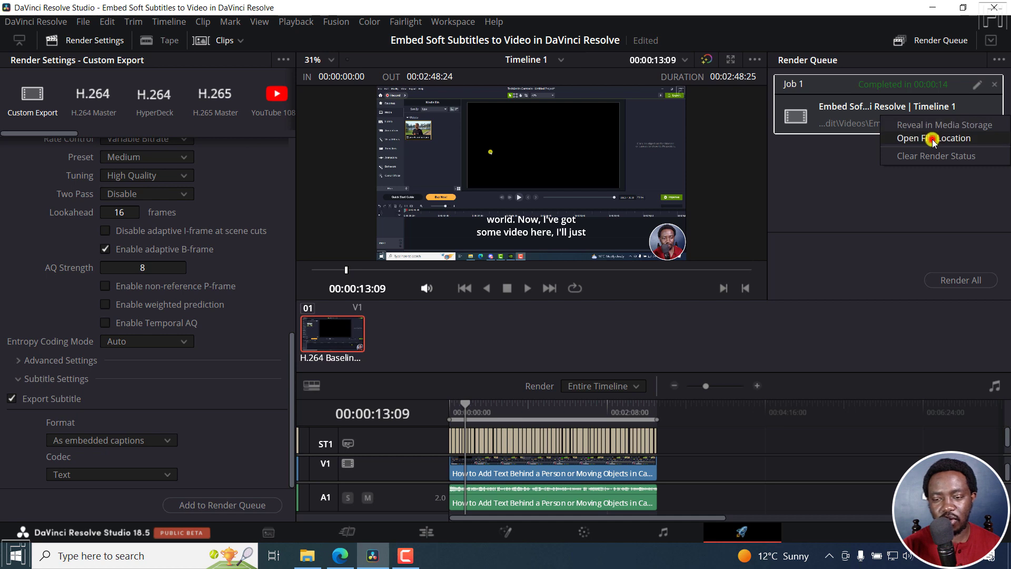
left_click(933, 139)
mouse_move(318, 556)
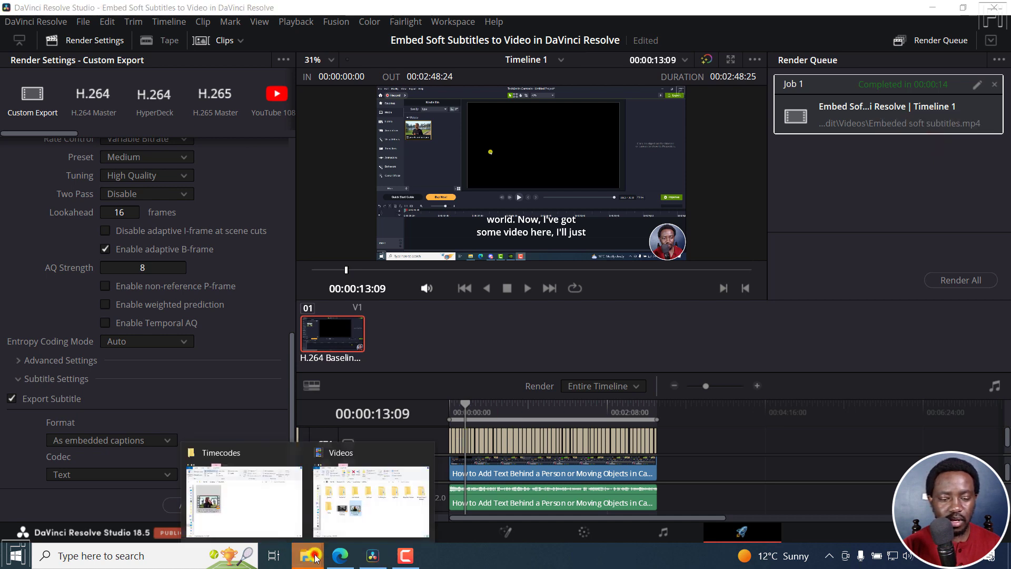
left_click(374, 510)
left_click(611, 429)
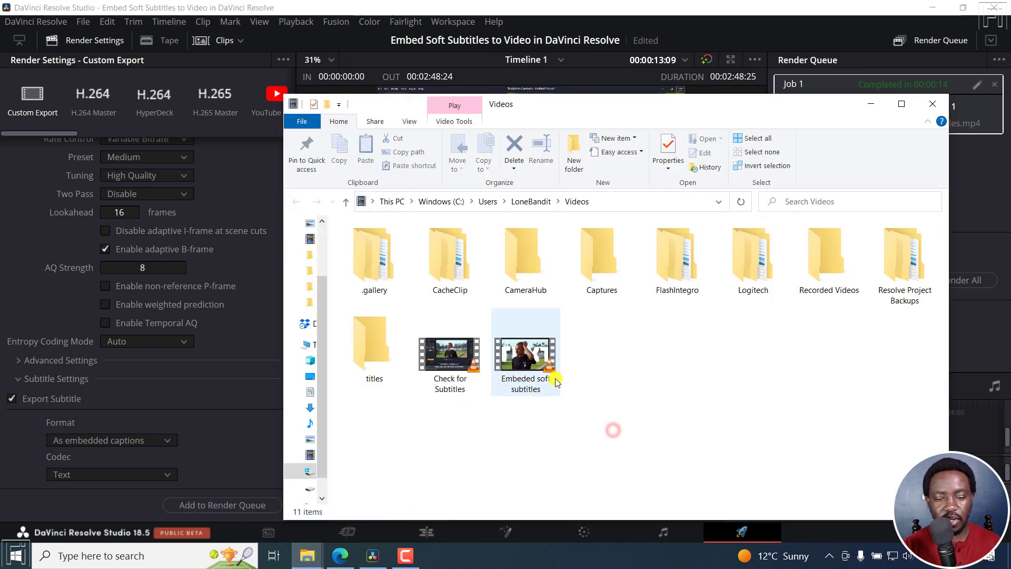
left_click(527, 365)
double_click(527, 365)
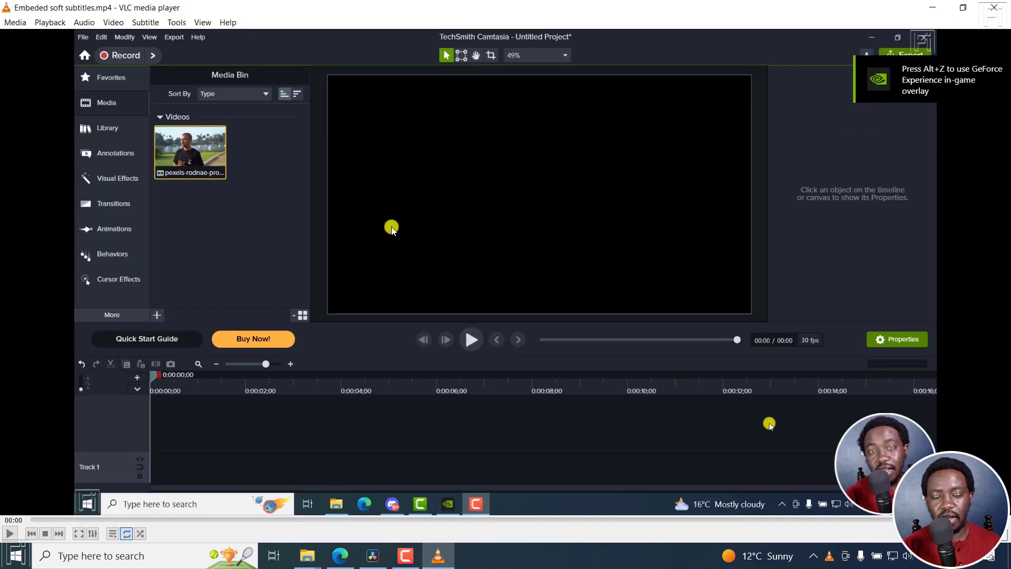
Step: Turn on subtitle Track 1 - [English] in VLC and play the video to see the captions
right_click(422, 256)
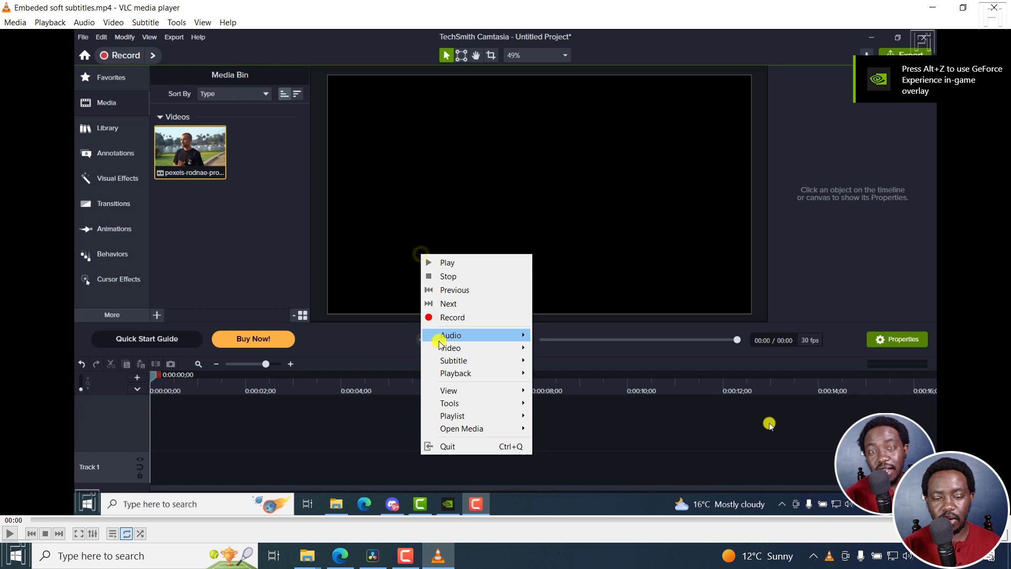
mouse_move(444, 360)
mouse_move(574, 377)
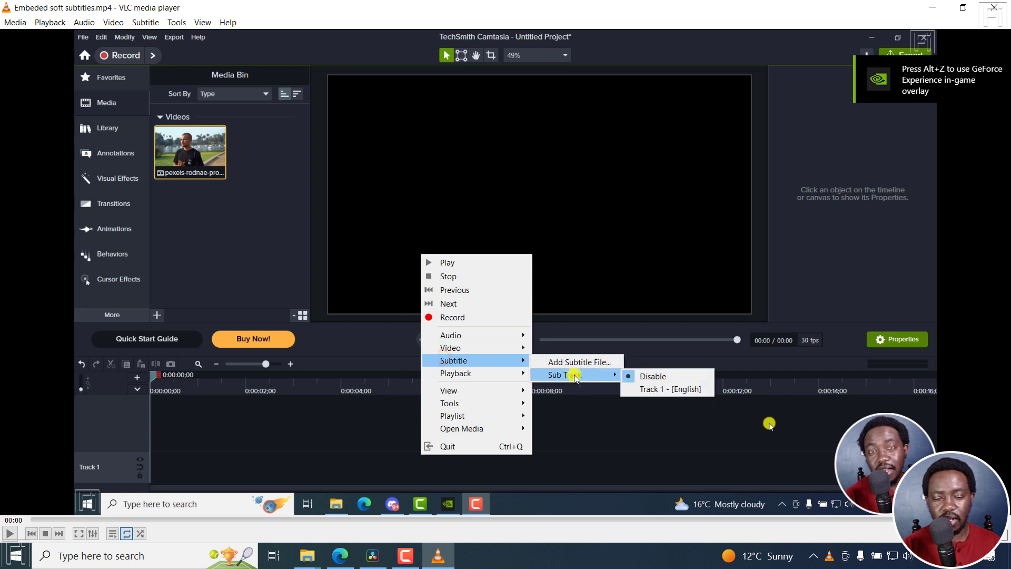
left_click(666, 390)
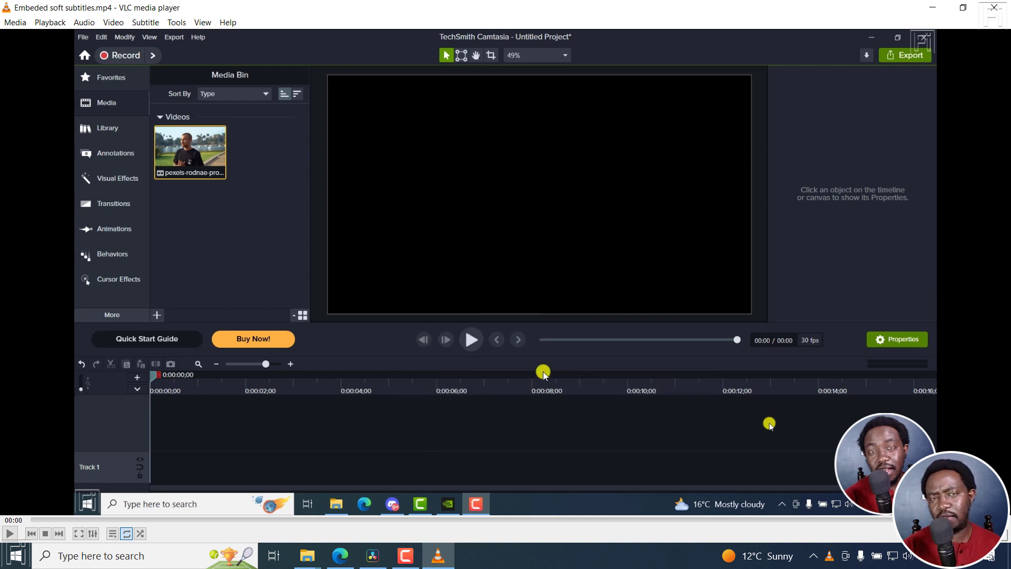
key("space")
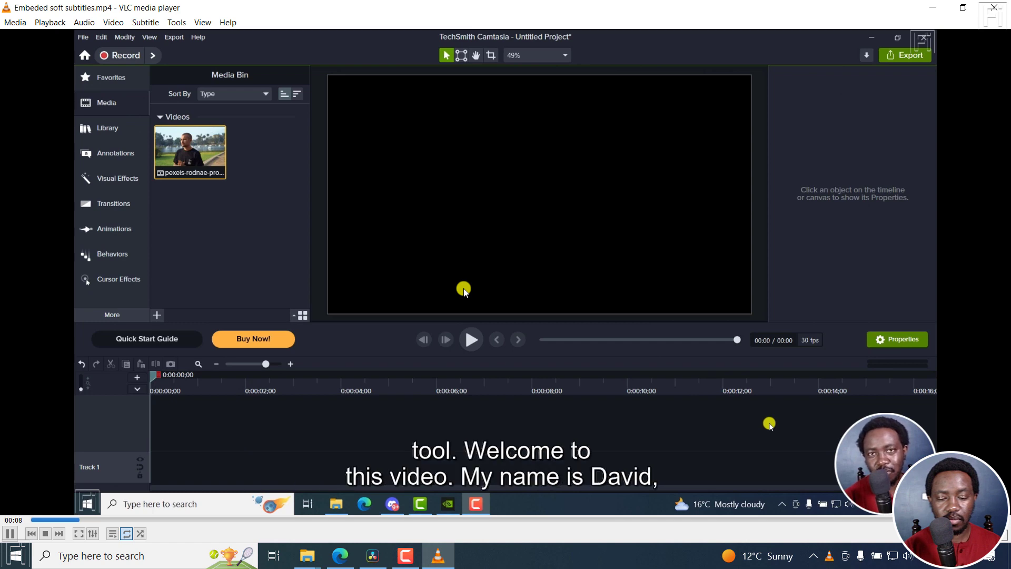
left_click(464, 289)
Step: Disable the subtitle track, briefly play and pause, then close VLC
right_click(349, 266)
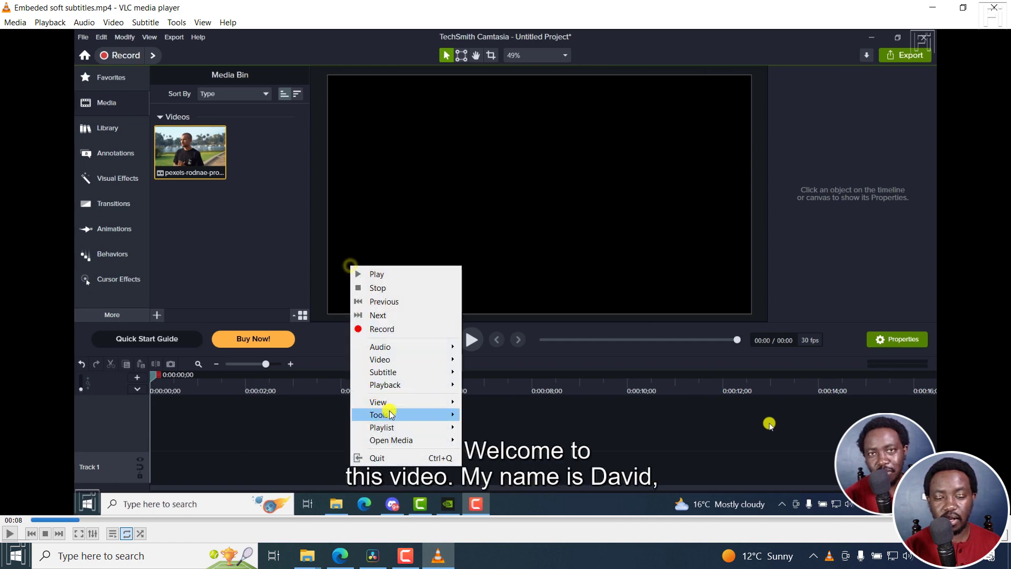
mouse_move(516, 389)
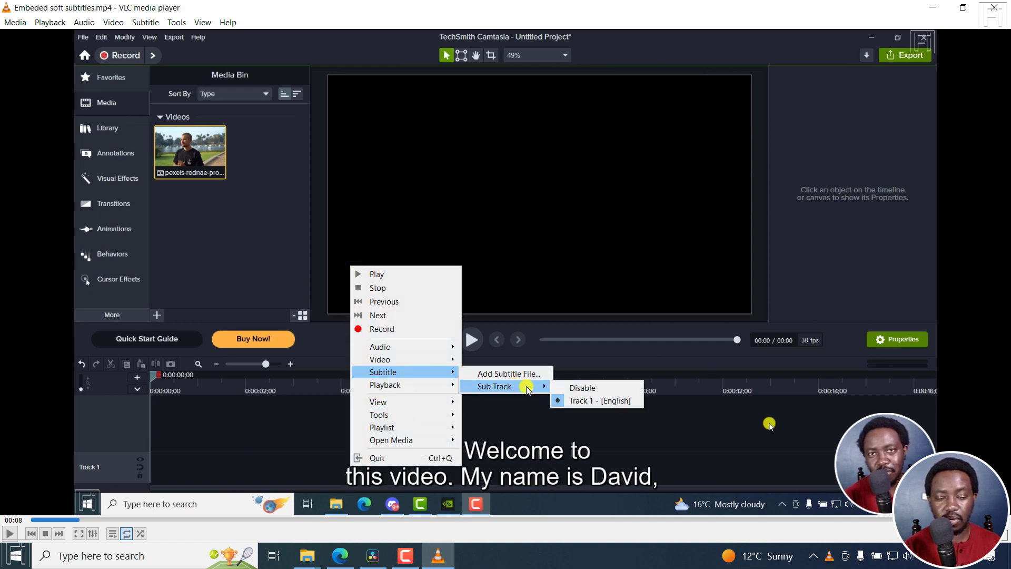
left_click(578, 387)
left_click(545, 332)
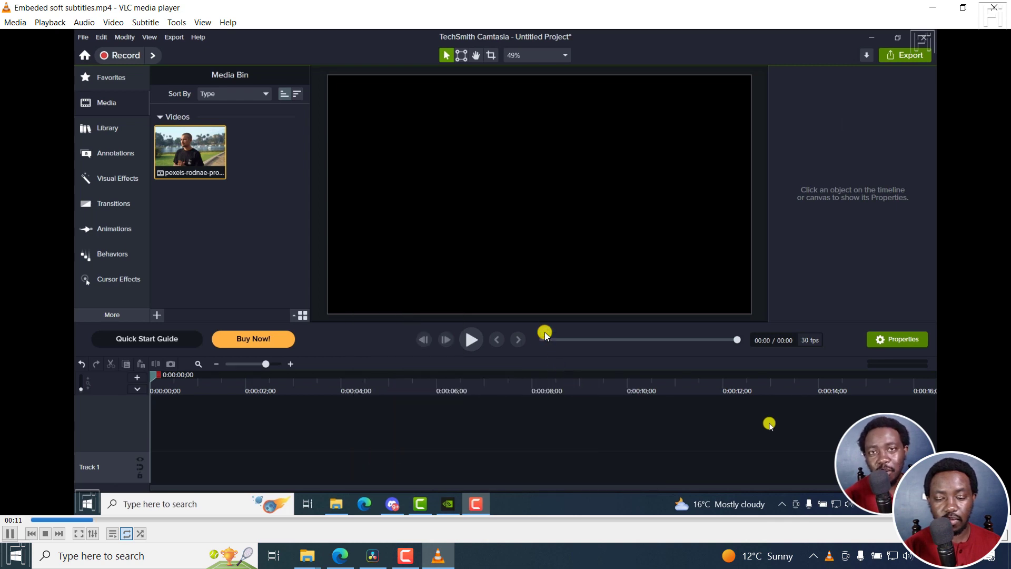
left_click(544, 331)
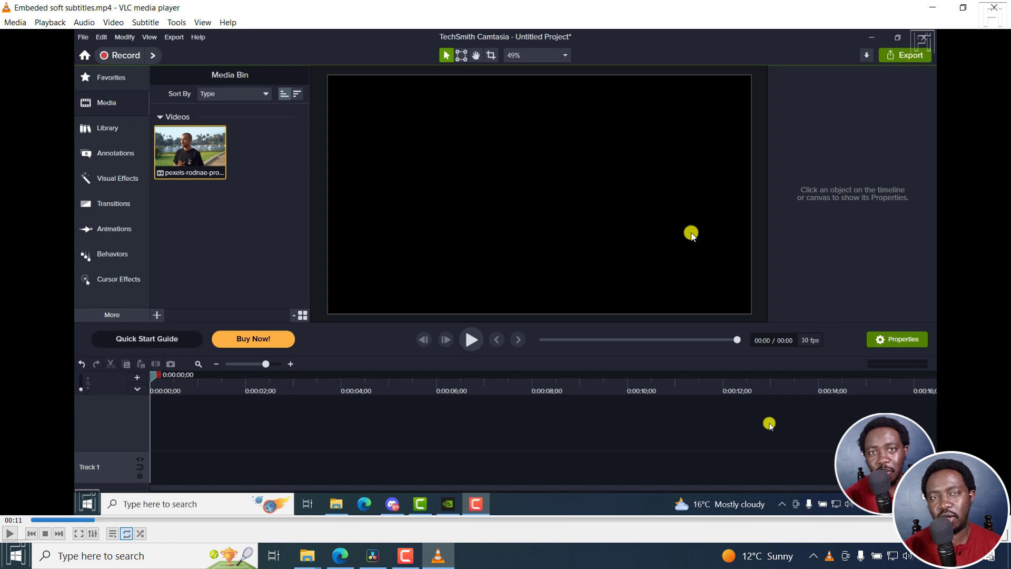
left_click(994, 7)
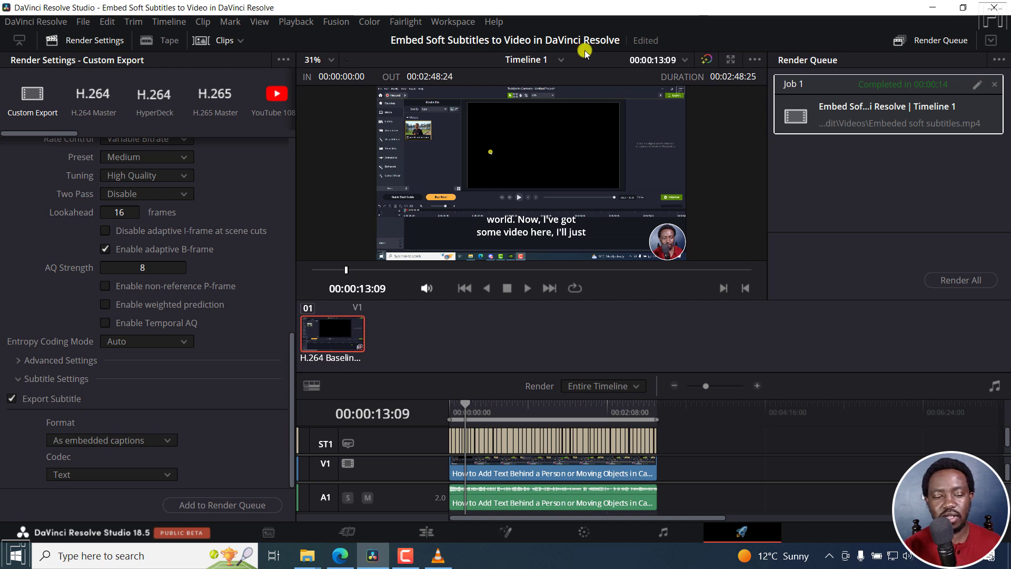
Step: Set the subtitle Format to 'As a separate file' with Export As set to SRT
left_click(166, 442)
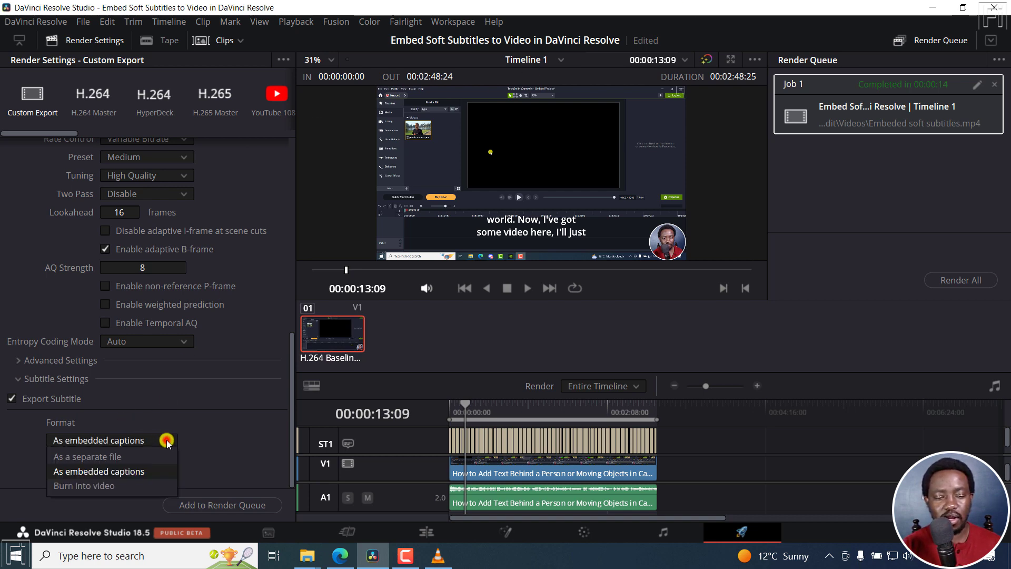
left_click(100, 457)
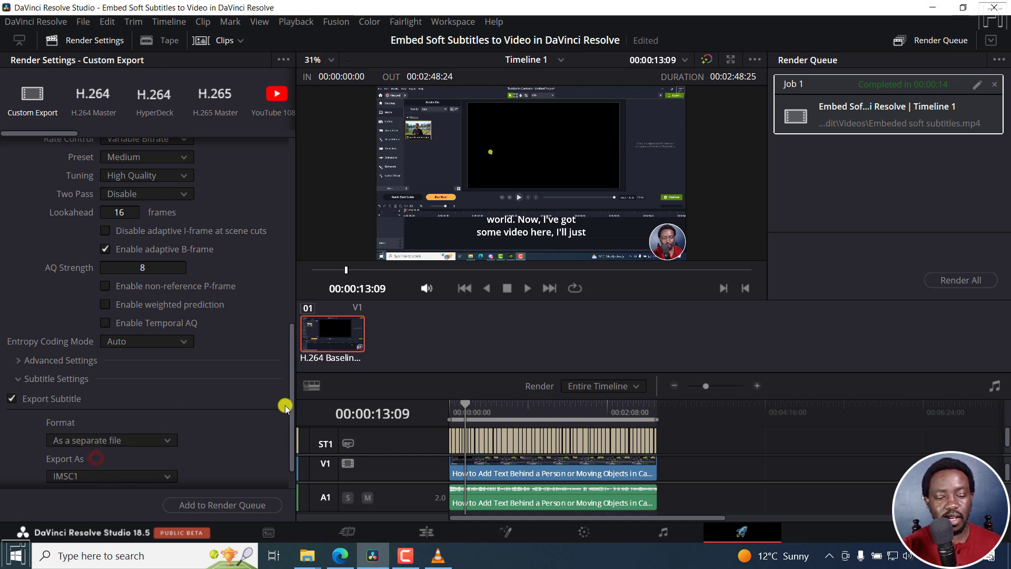
left_click_drag(292, 402, 286, 445)
left_click(166, 441)
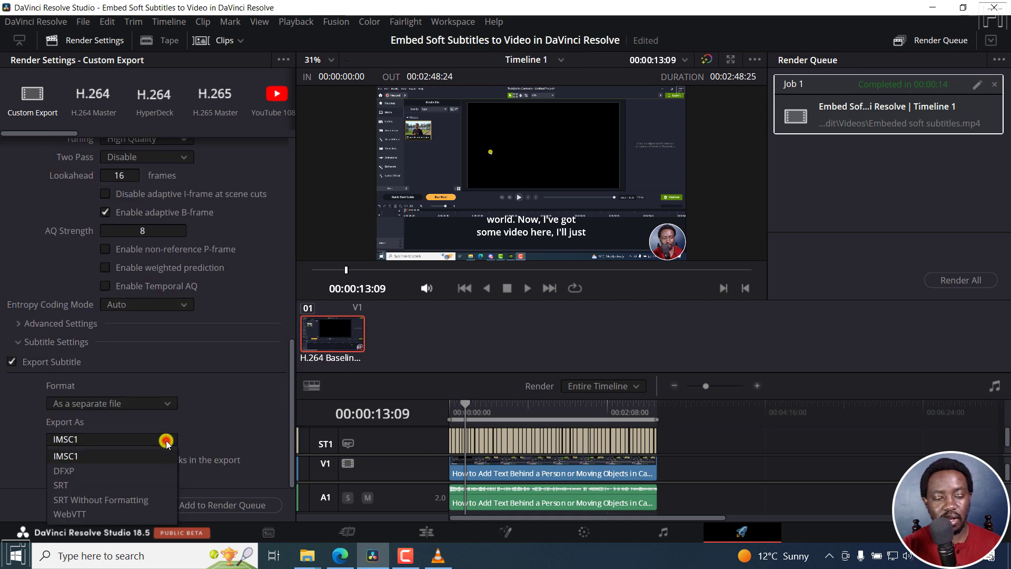
left_click(68, 486)
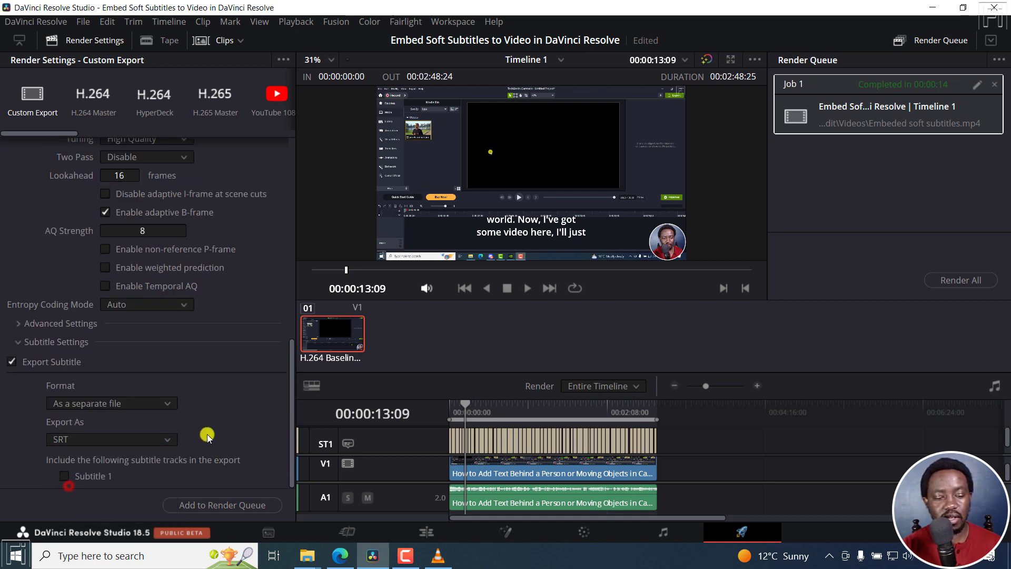